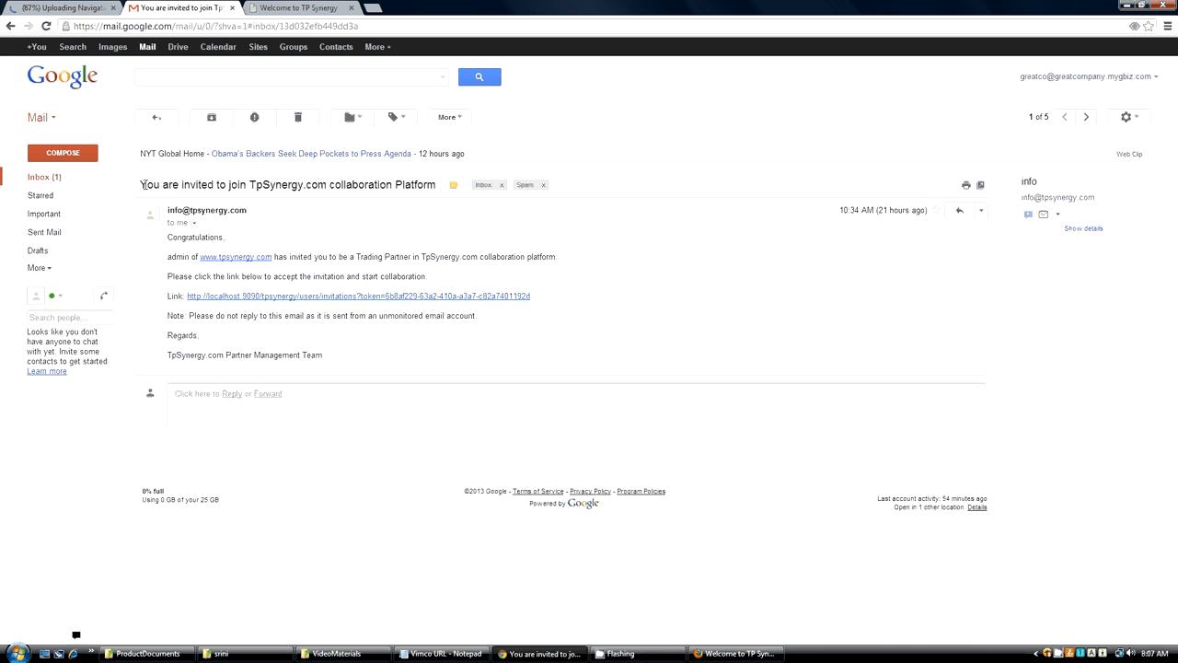
Go from the invitation e-mail to the TP Synergy registration page and enter greatcouser as the preferred username.
left_click_drag(142, 184, 391, 185)
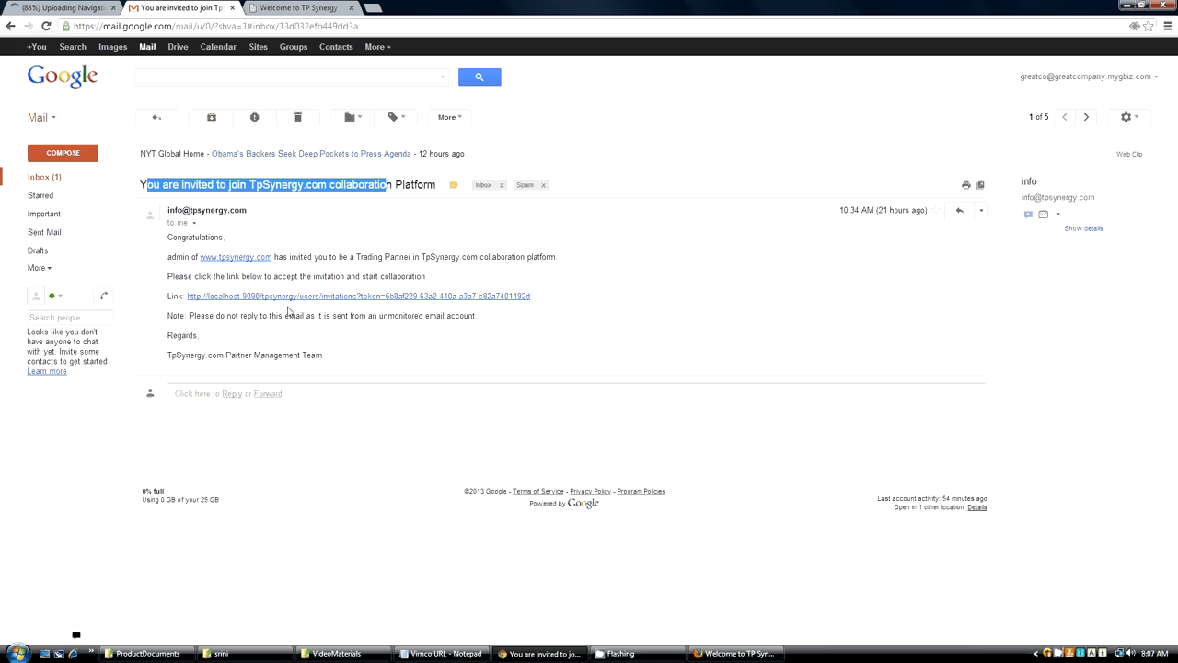
left_click(296, 8)
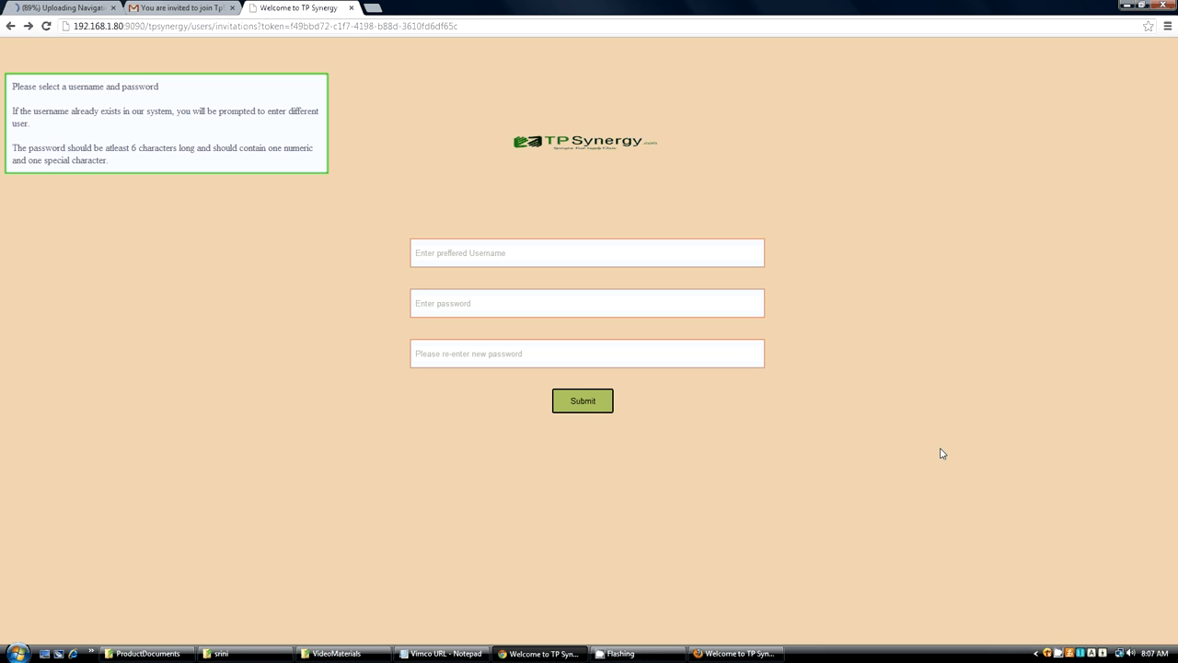
left_click(496, 254)
type("greatcouser")
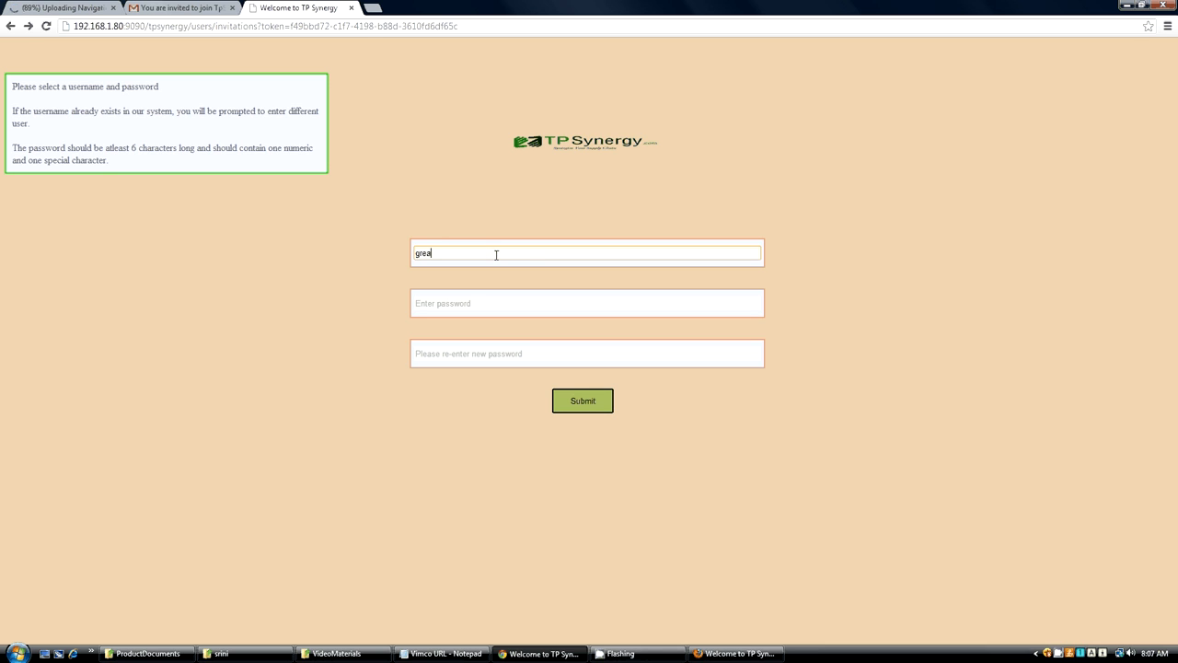
Enter the new account password, repeat it for confirmation, and submit the registration.
left_click(449, 302)
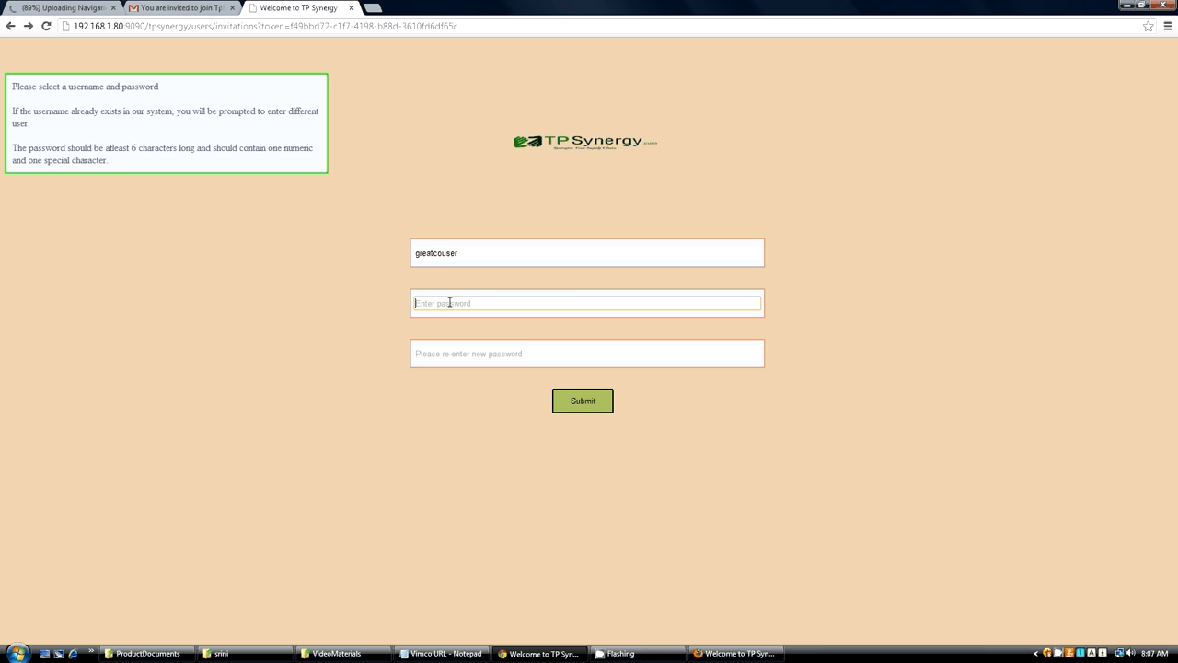
type("*********")
left_click(443, 354)
type("*********")
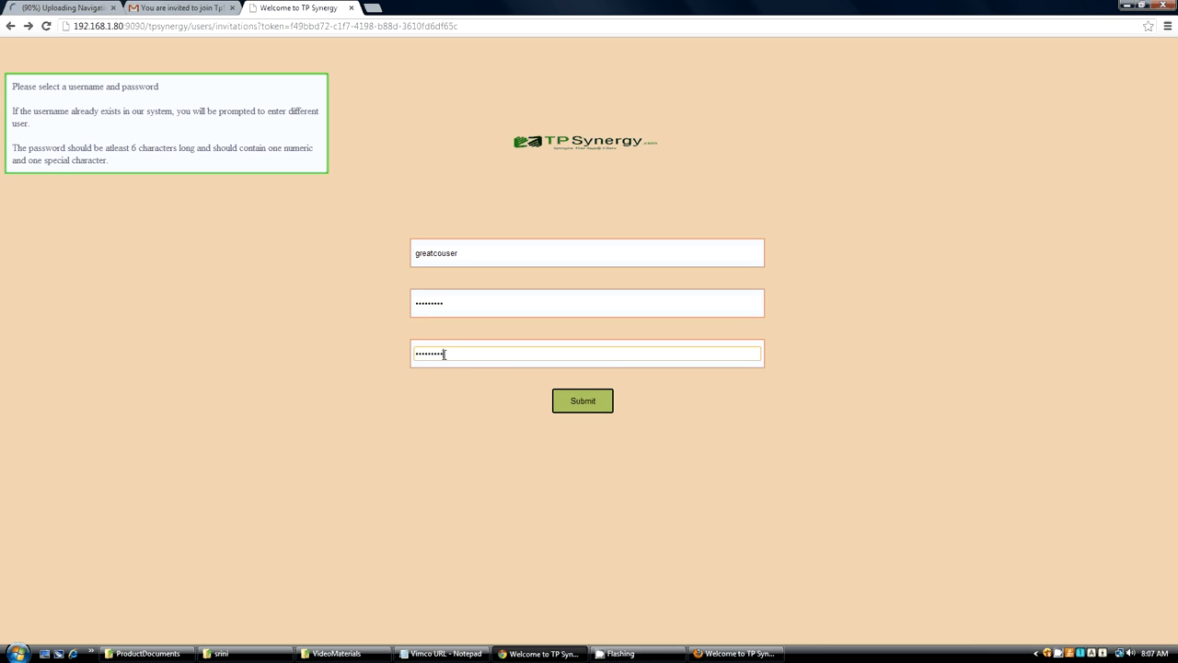
left_click(583, 401)
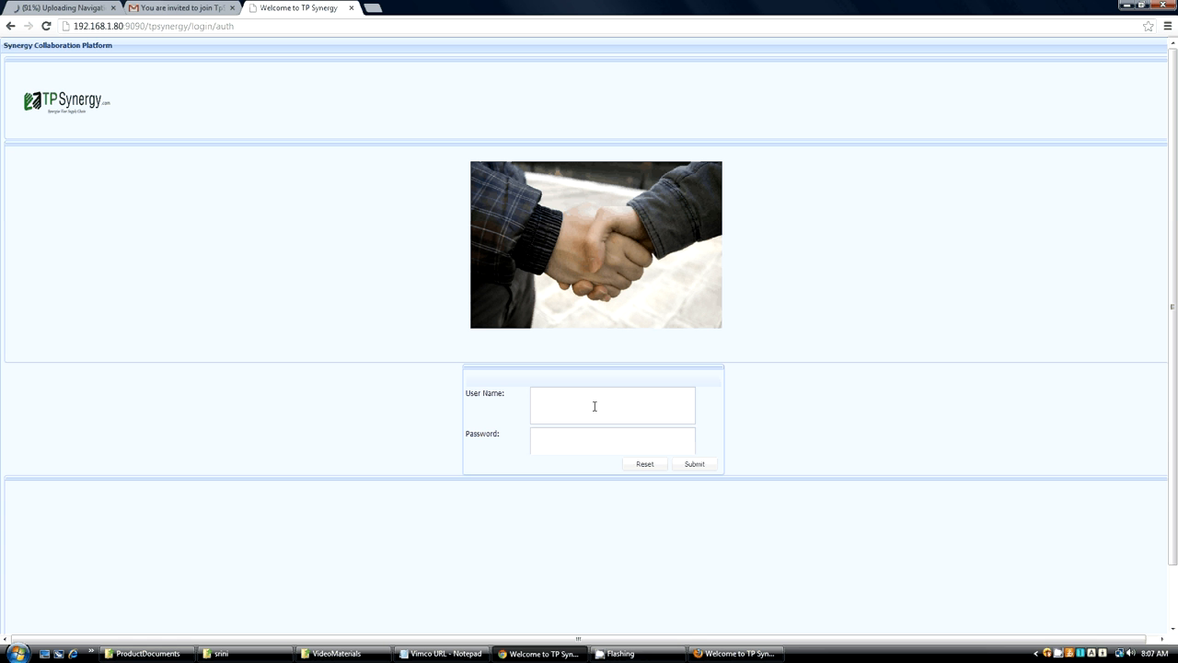
Log in to the collaboration platform with the newly registered username and the account password.
left_click(564, 404)
type("greatcourer")
left_click(586, 442)
type("•••••••••")
key("Return")
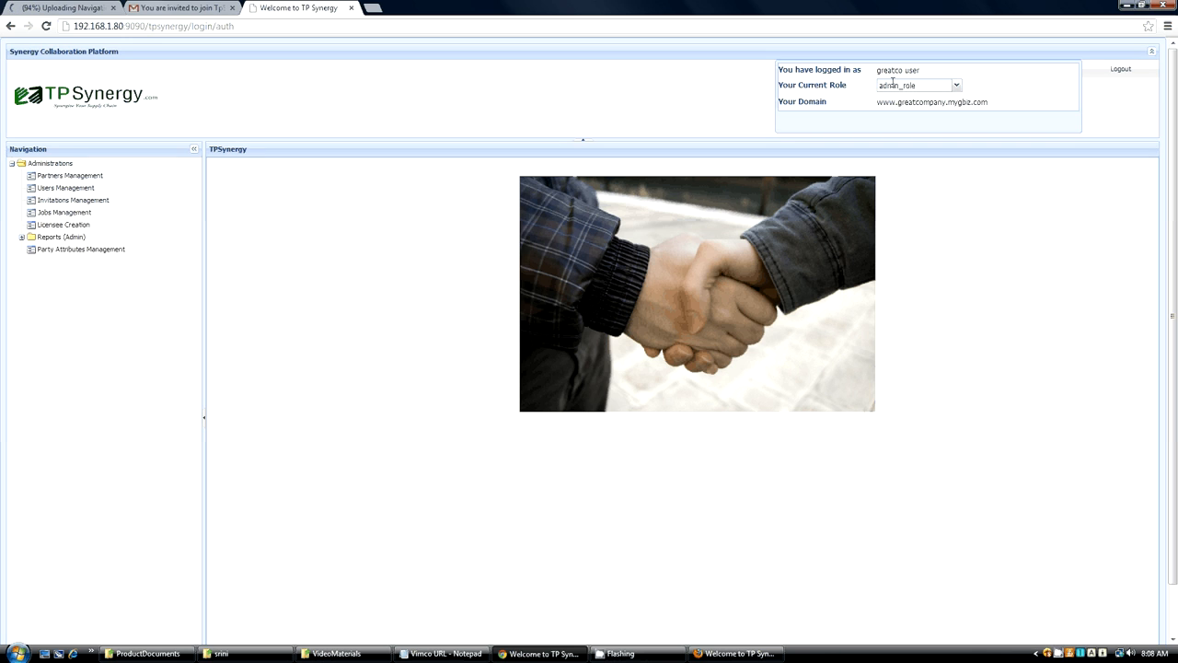
Check which roles the account can switch to and open a blank partner creation form in Partners Management.
left_click(956, 86)
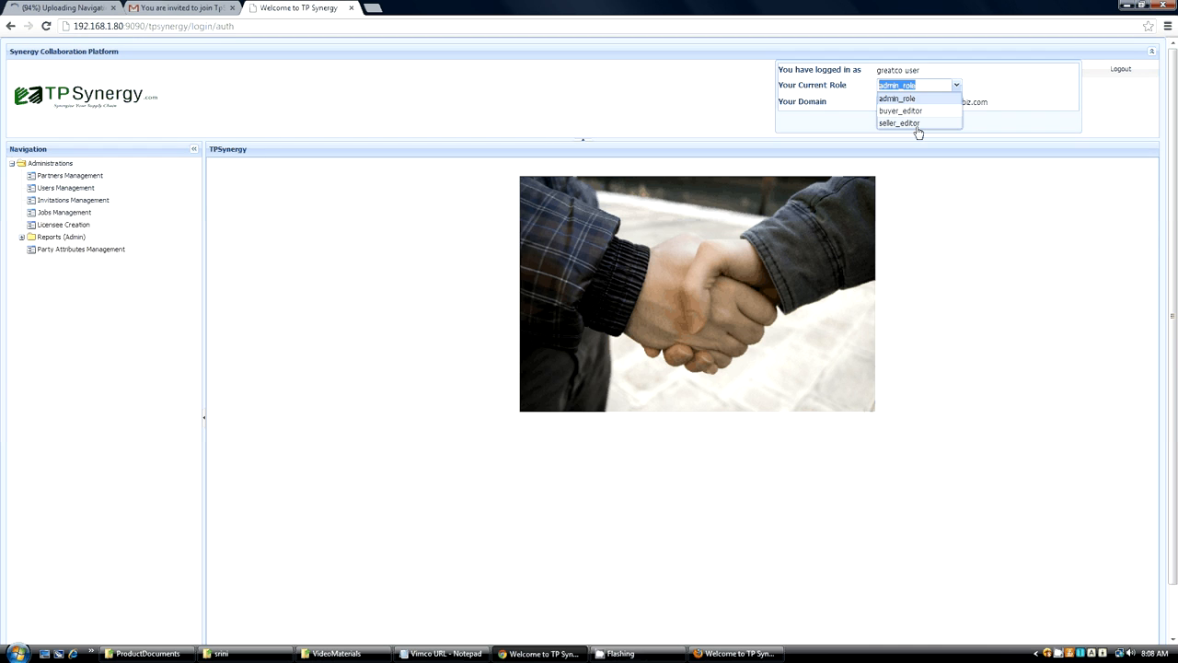
left_click(442, 223)
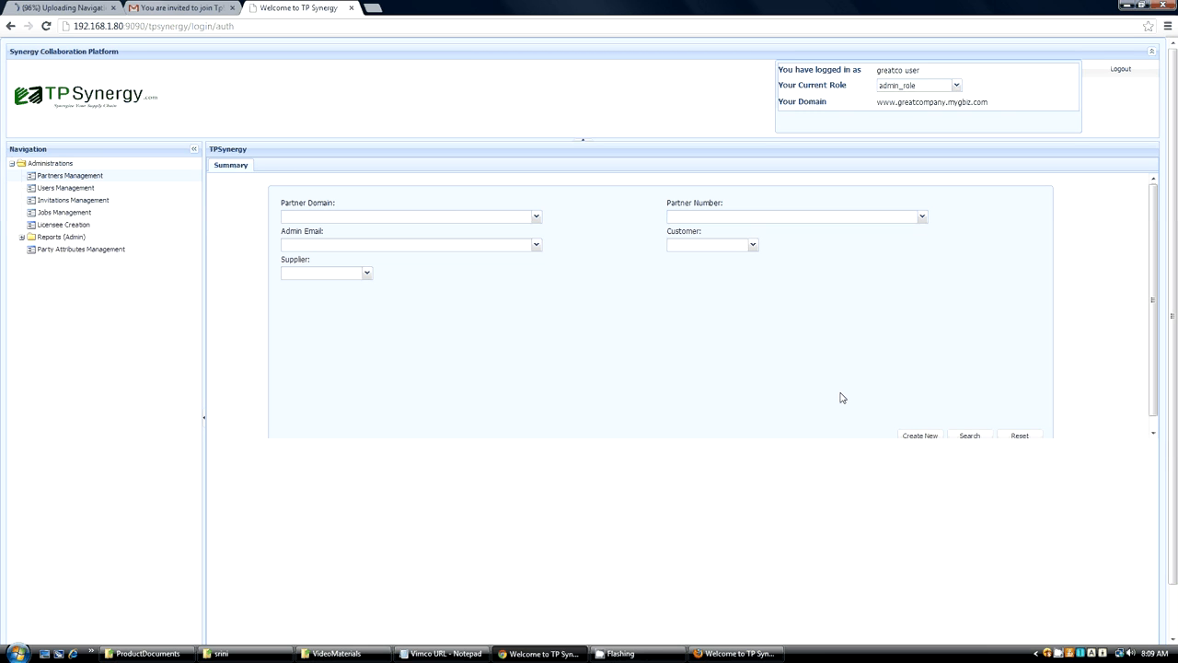
left_click(919, 436)
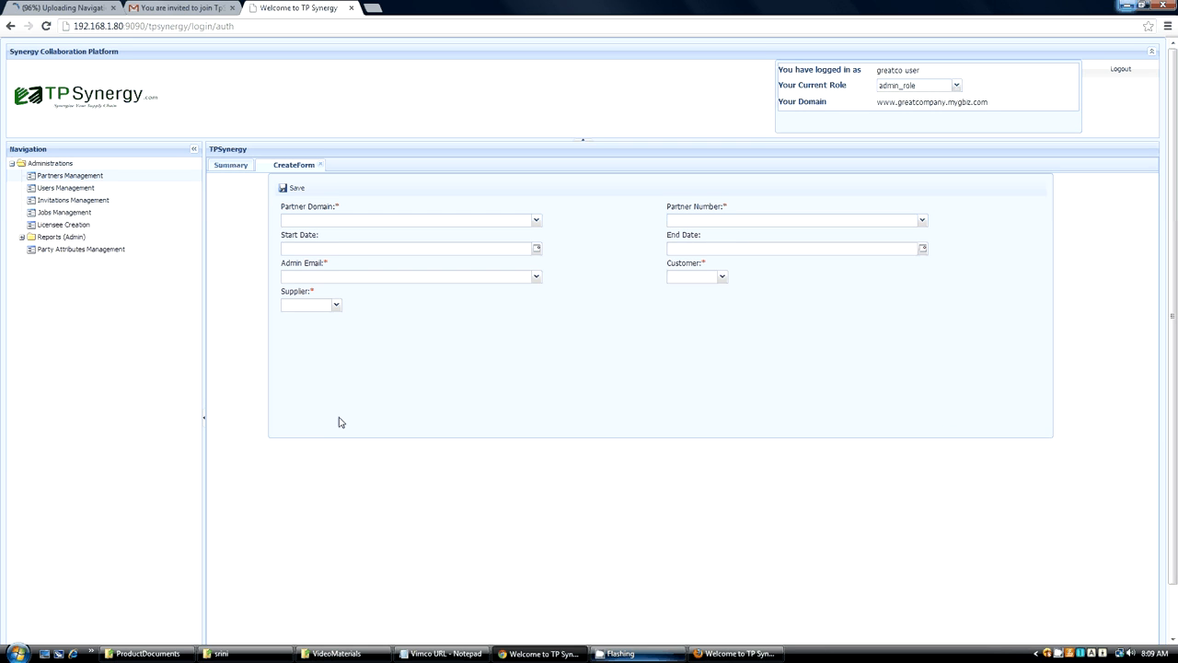
left_click(302, 222)
type("www.greatcustomer")
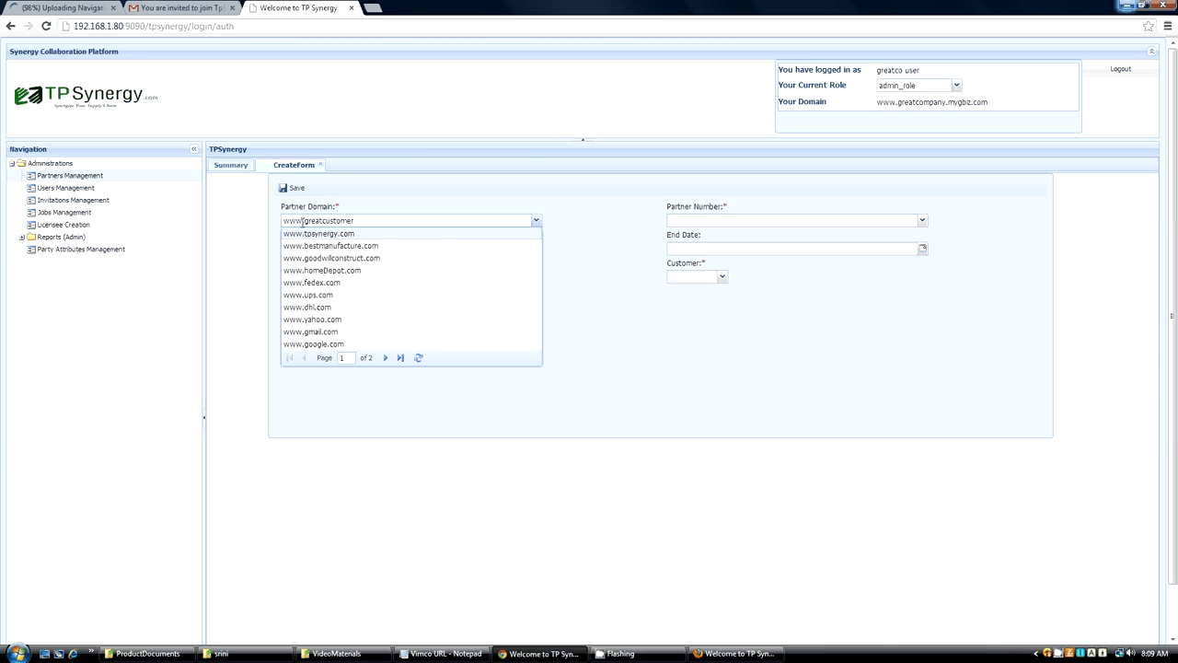
type(".mygbiz.com")
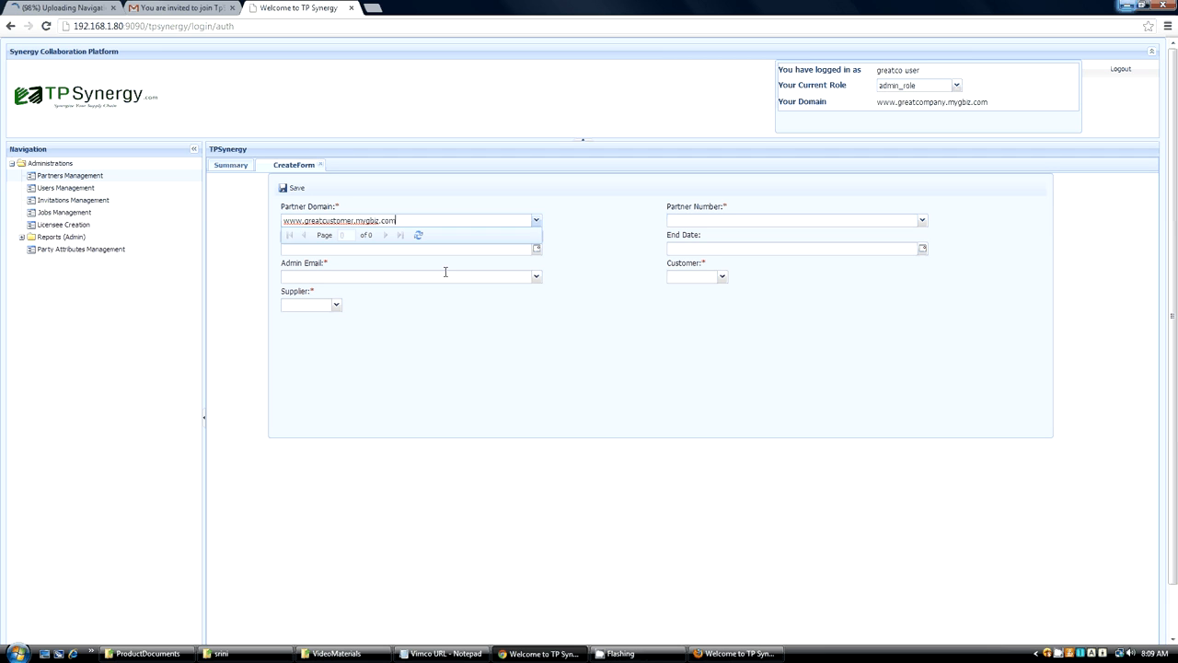
Set the new partner's Partner Number to GRECUST.
left_click(693, 223)
type("GRE")
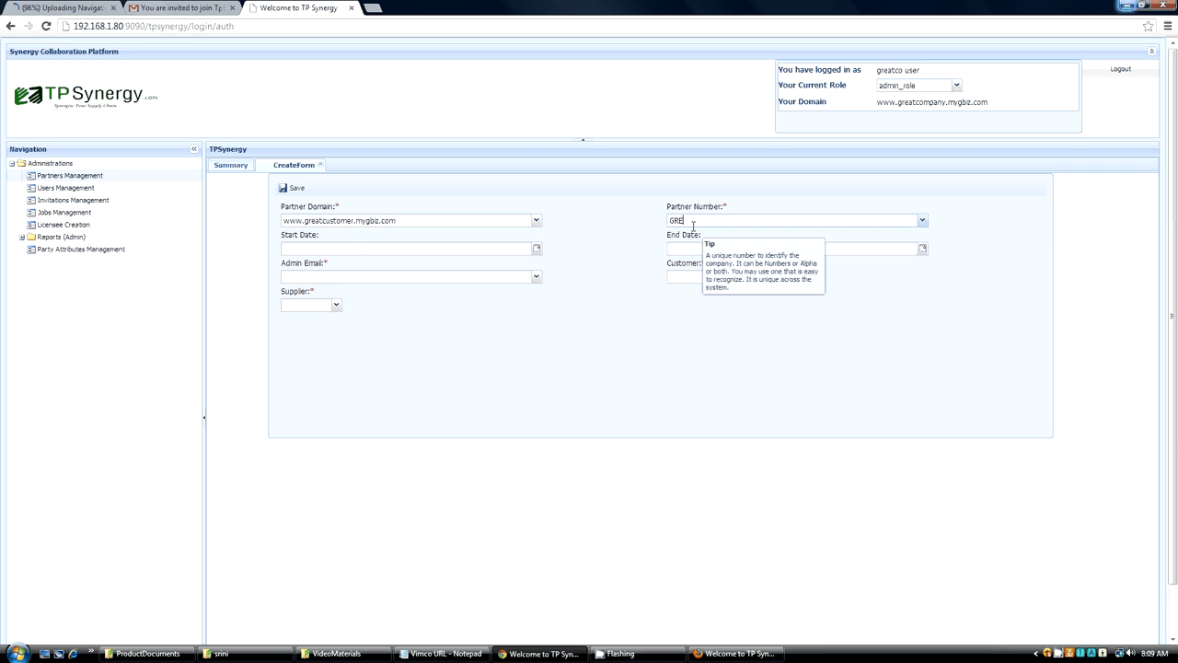
type("CUST")
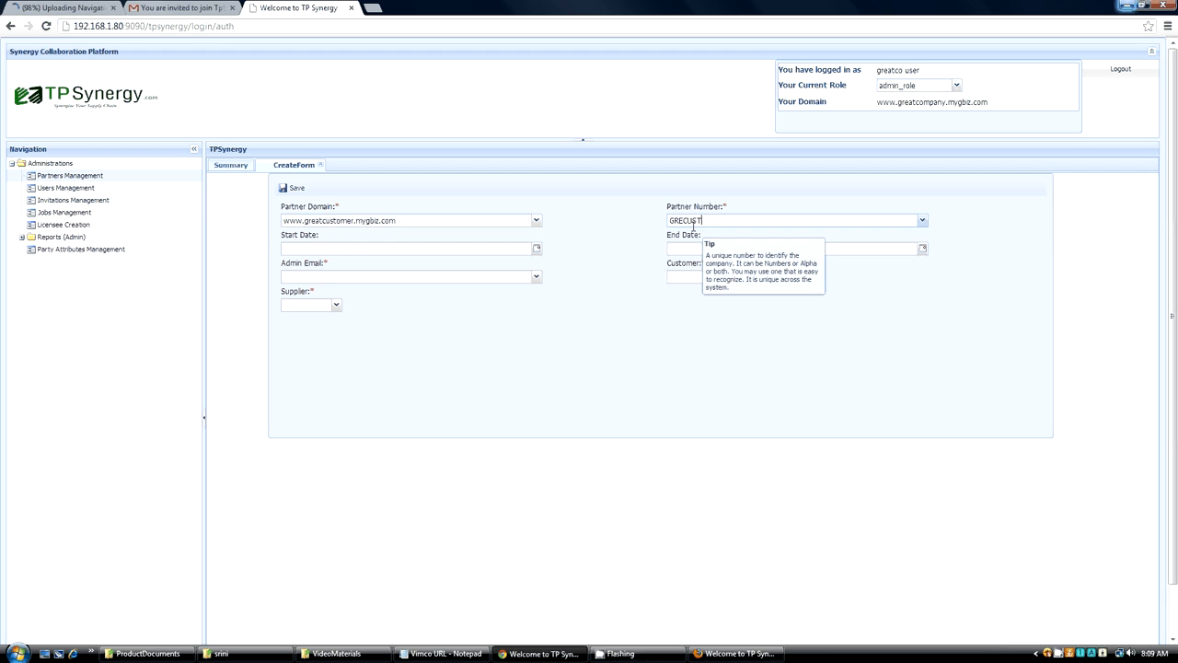
Fill in the Admin Email of the new partner with the customer's administrator e-mail address.
left_click(298, 277)
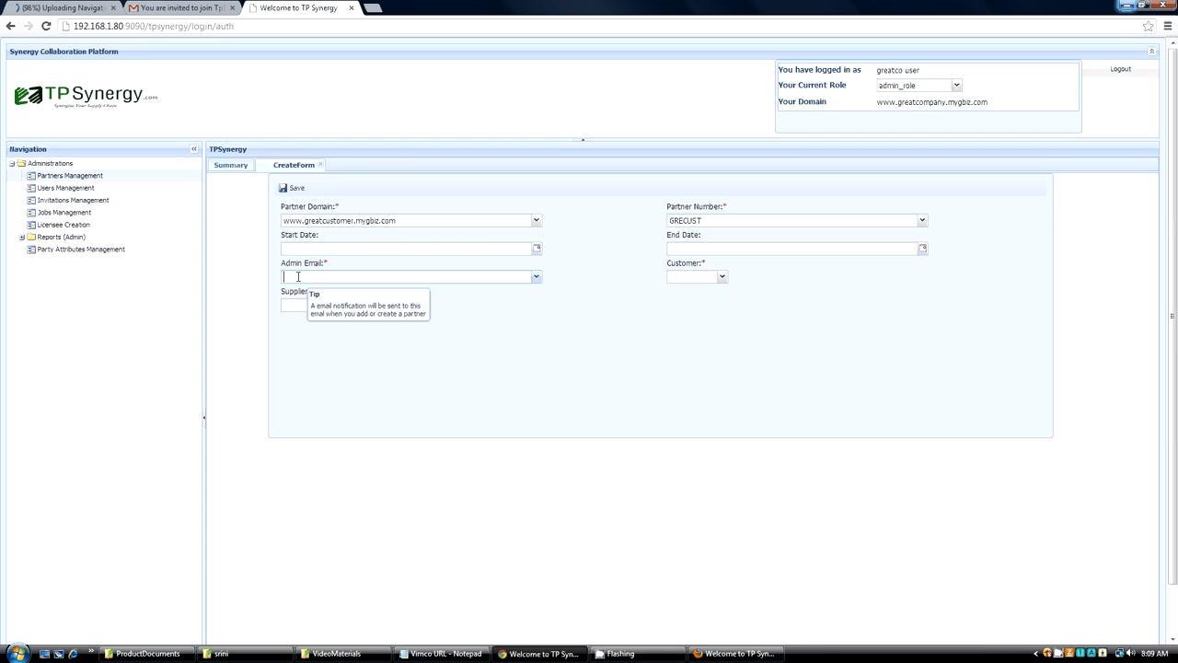
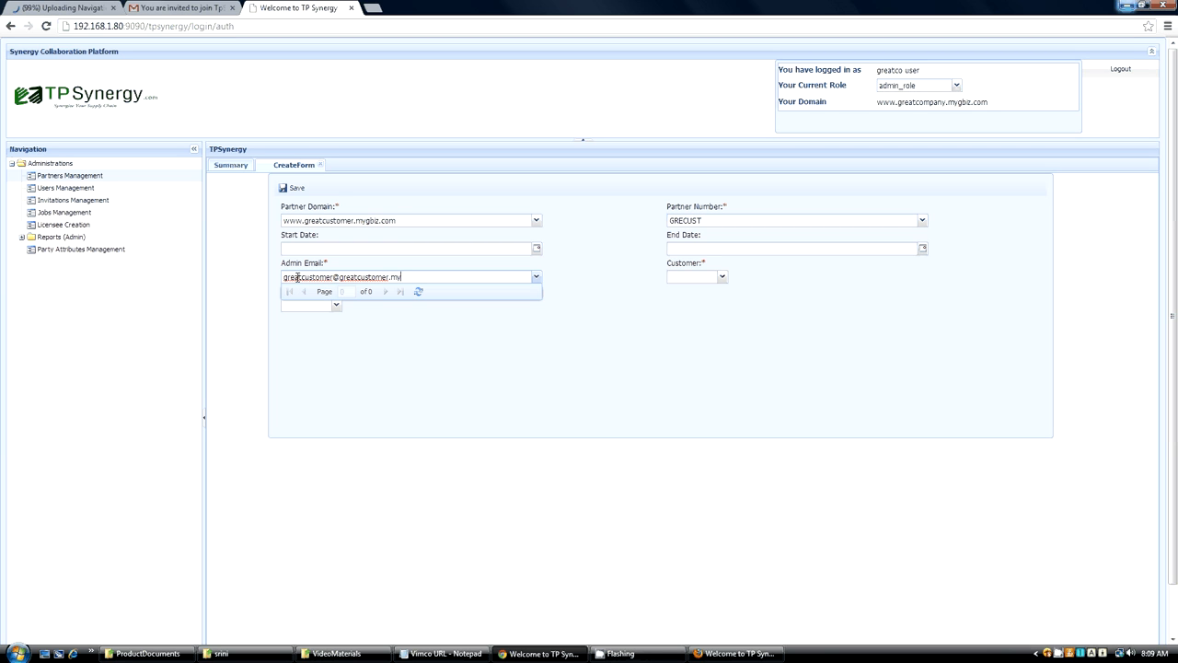
left_click(600, 307)
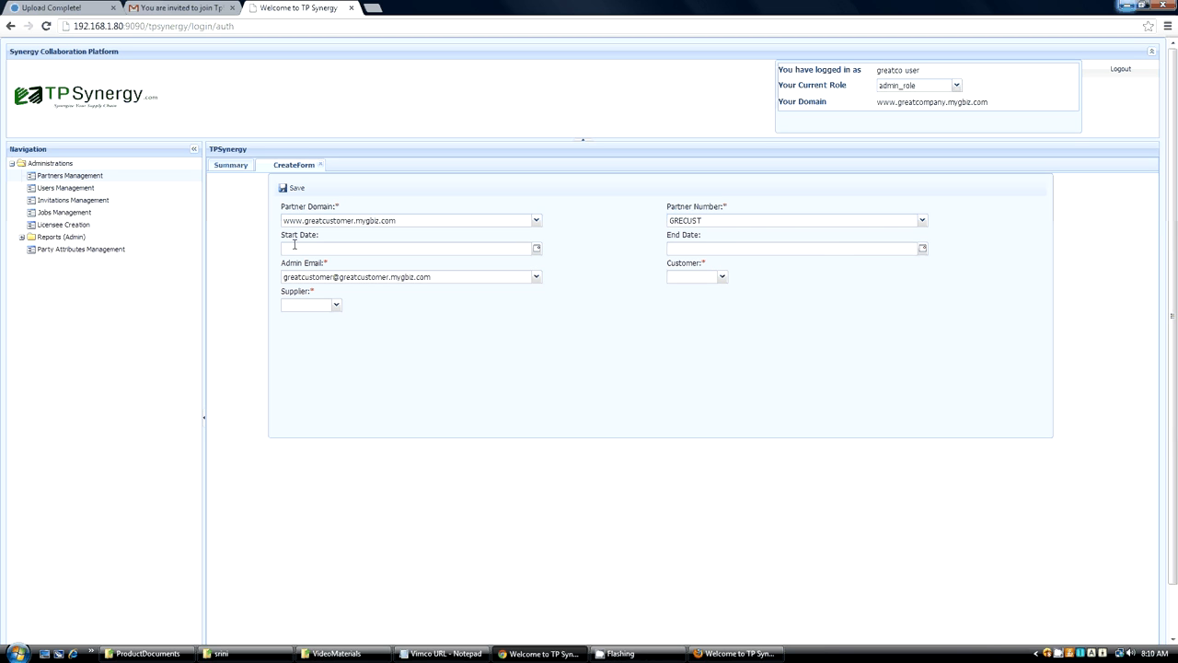
Mark the partner as Customer Yes and Supplier No, and save the partner record.
left_click(721, 278)
left_click(679, 291)
left_click(335, 309)
left_click(304, 331)
mouse_move(338, 221)
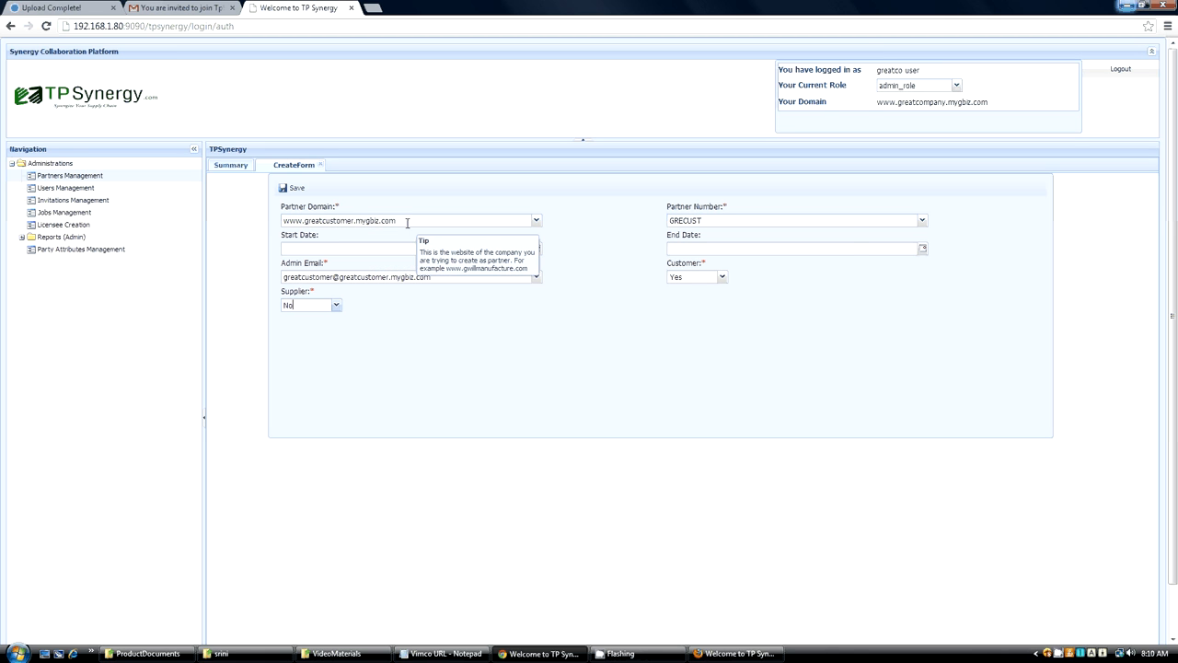
mouse_move(727, 221)
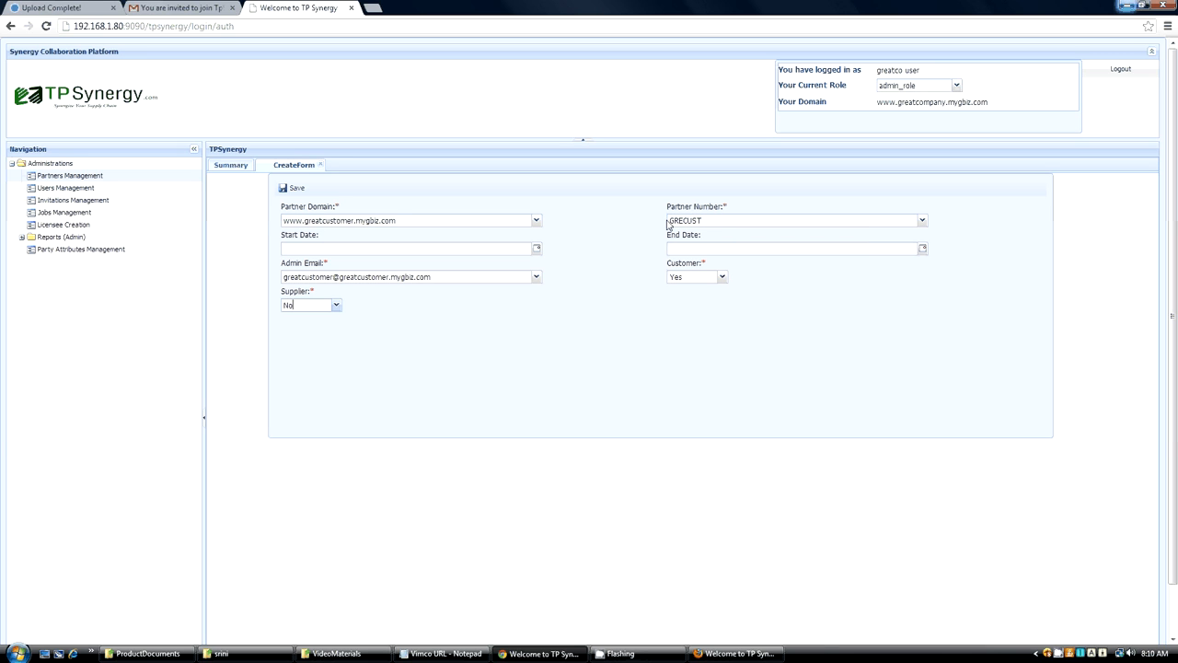
mouse_move(677, 219)
mouse_move(330, 281)
left_click(293, 190)
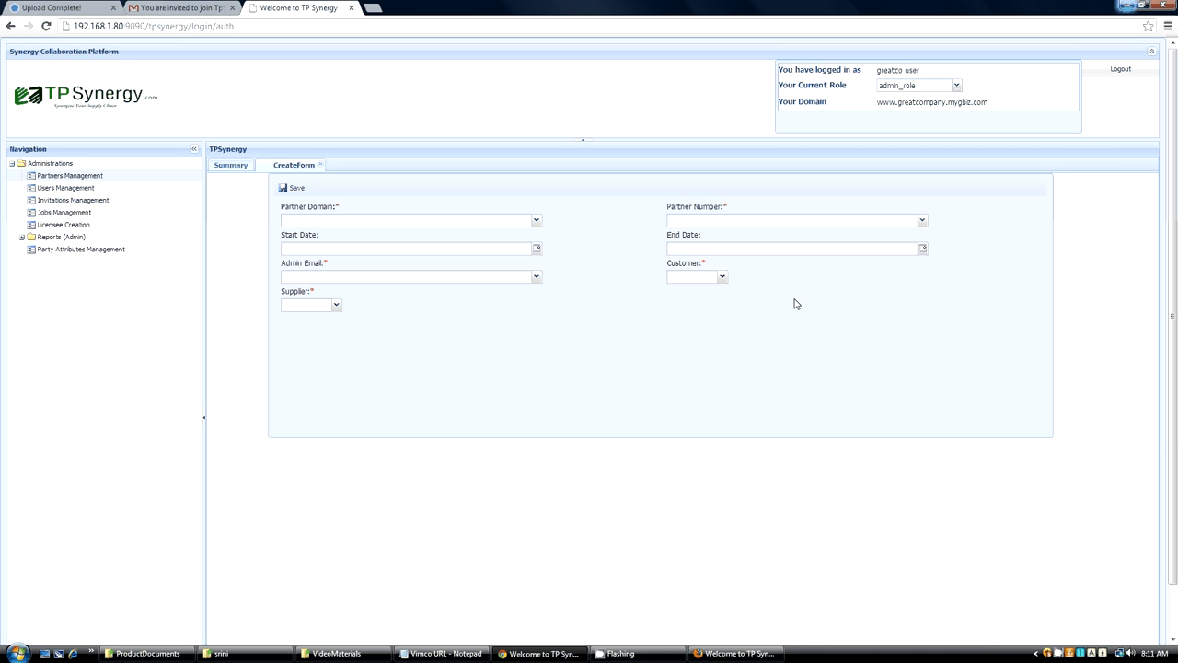
left_click(238, 168)
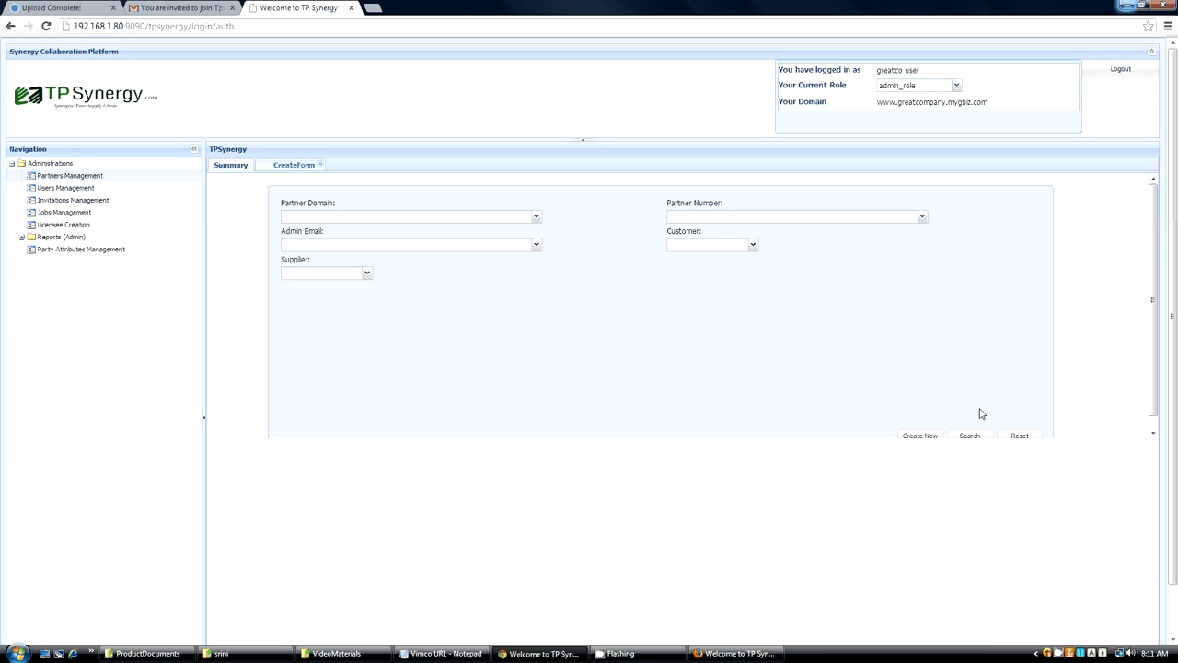
left_click(314, 216)
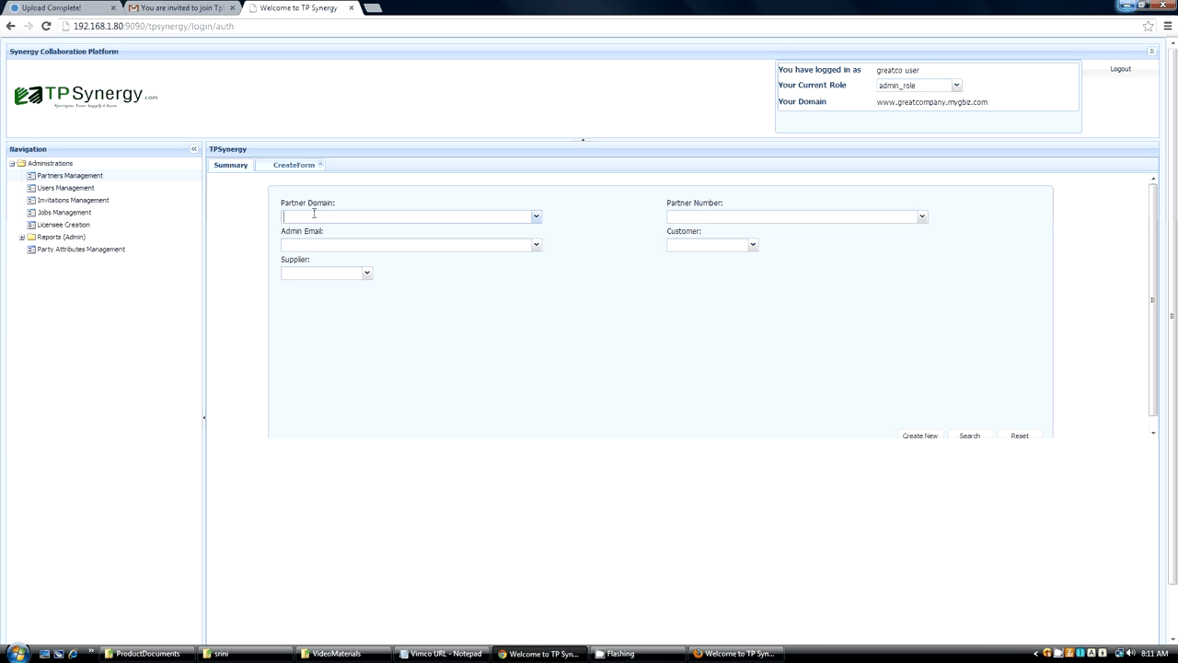
type("greatcustomer")
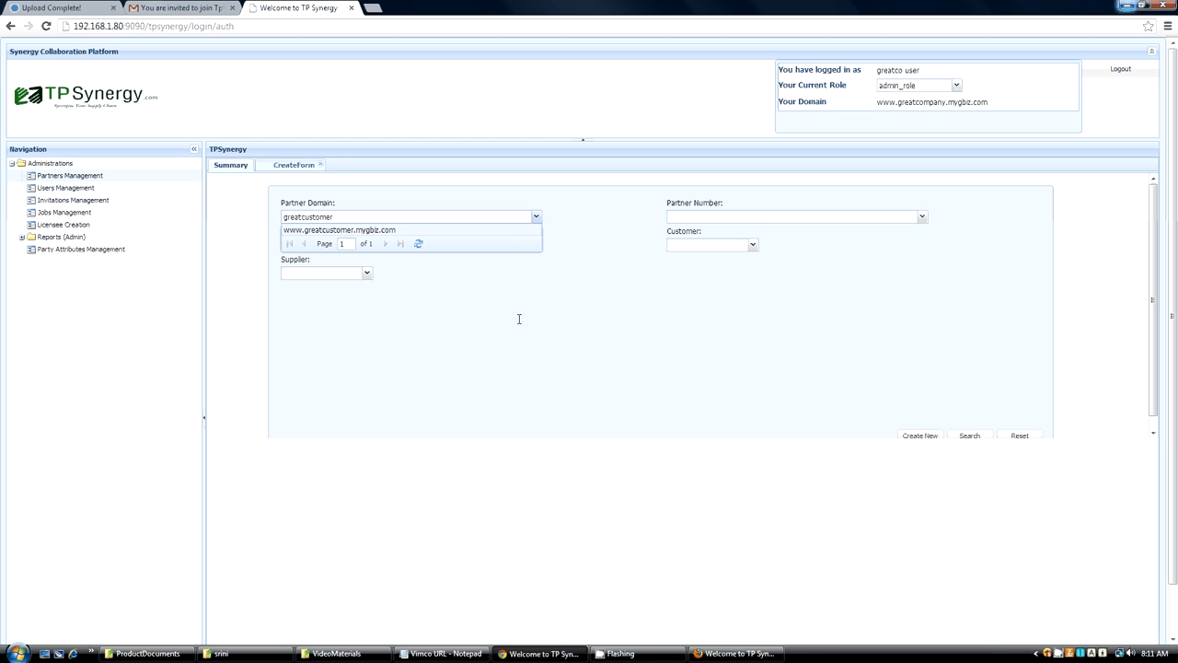
left_click(335, 230)
left_click(970, 435)
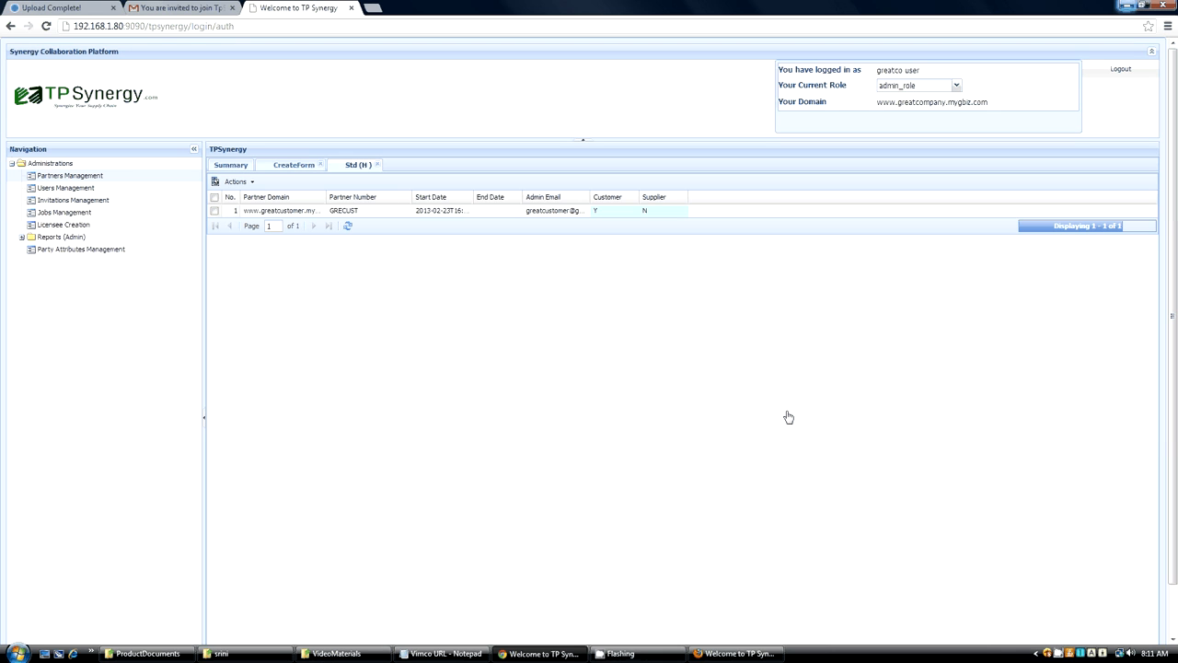
Set the found partner's Customer value to Yes and view the action available for the record without applying it.
double_click(618, 210)
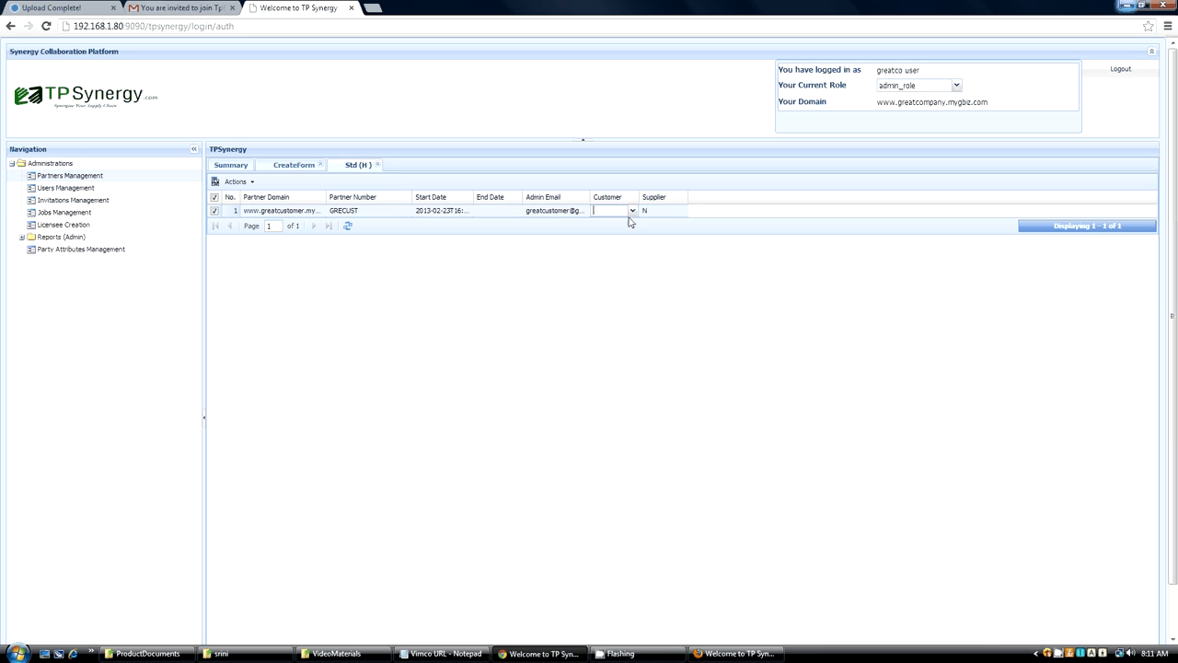
left_click(631, 212)
left_click(622, 223)
left_click(251, 182)
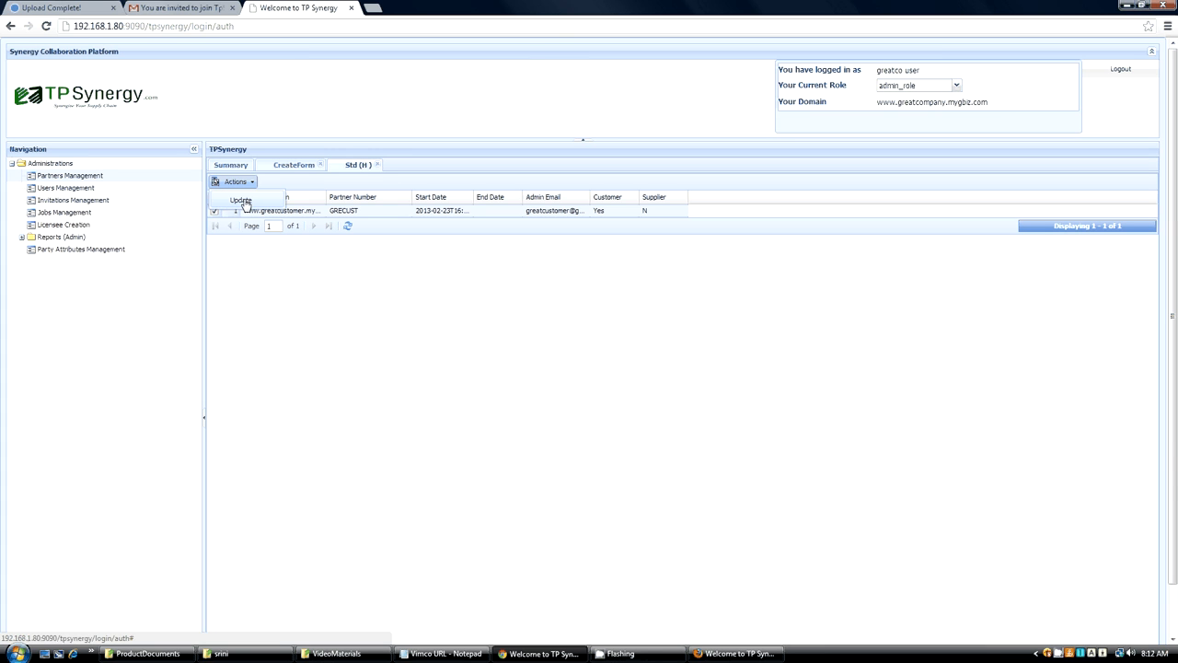
left_click(381, 330)
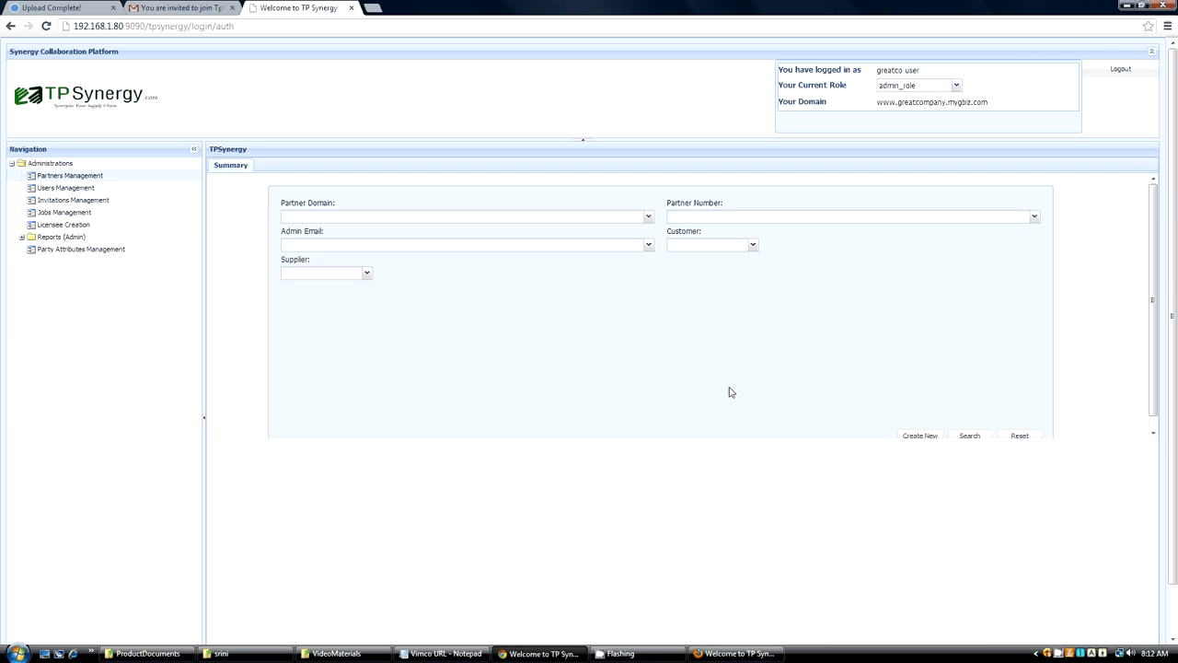
left_click(921, 436)
left_click(327, 221)
type("www.")
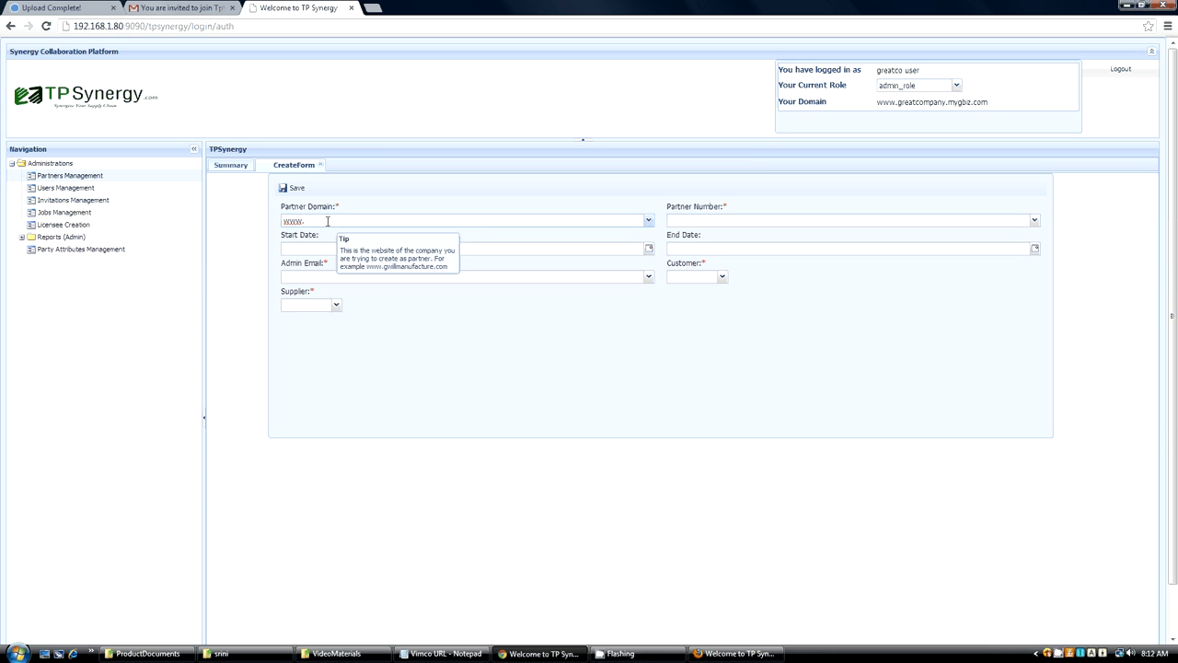
type("grea")
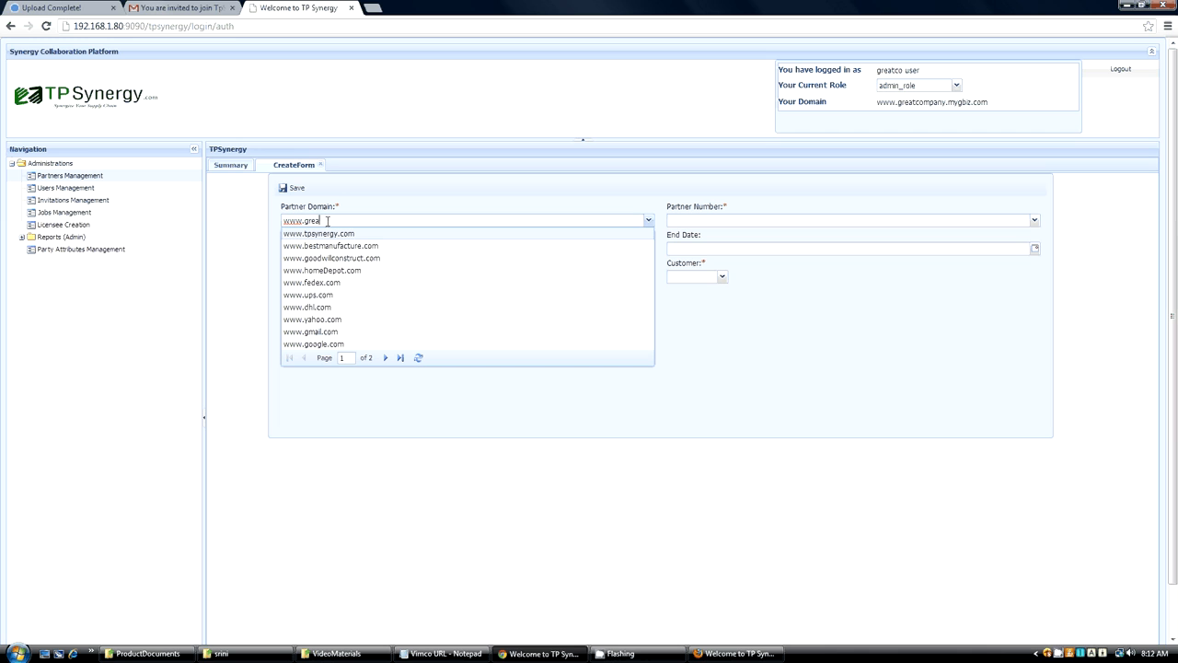
type("tsupplier")
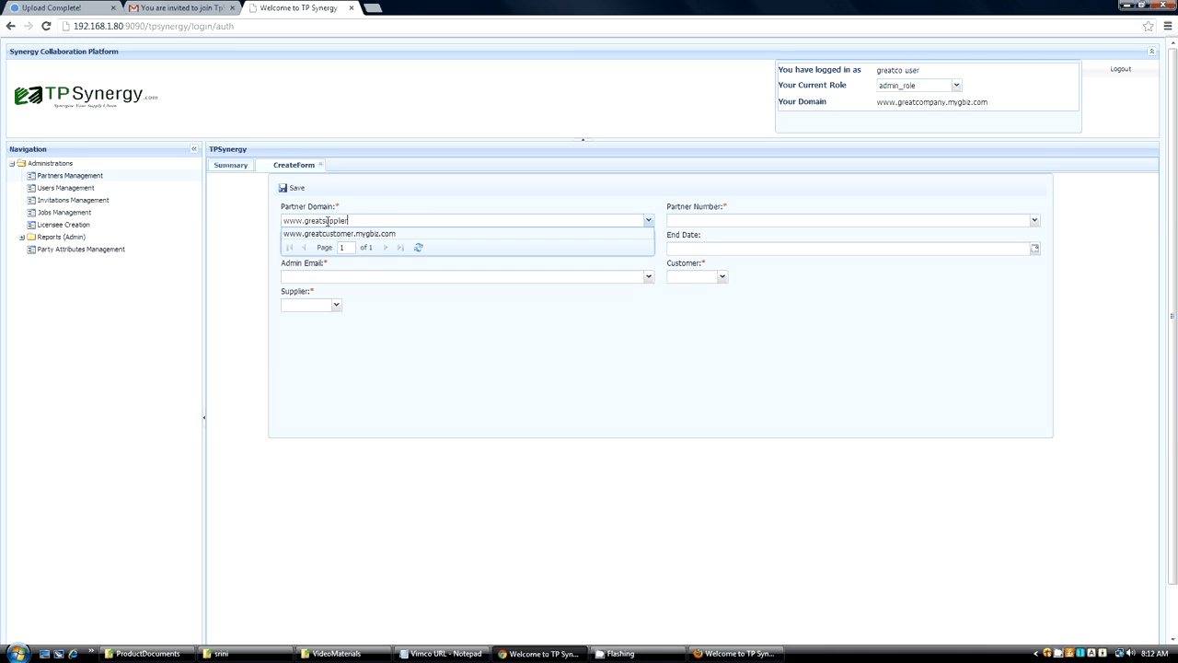
type(".mygbiz.com")
left_click(329, 216)
Set the Partner Number of the new supplier record to GRESUPP.
left_click(697, 218)
type("GRESUPP")
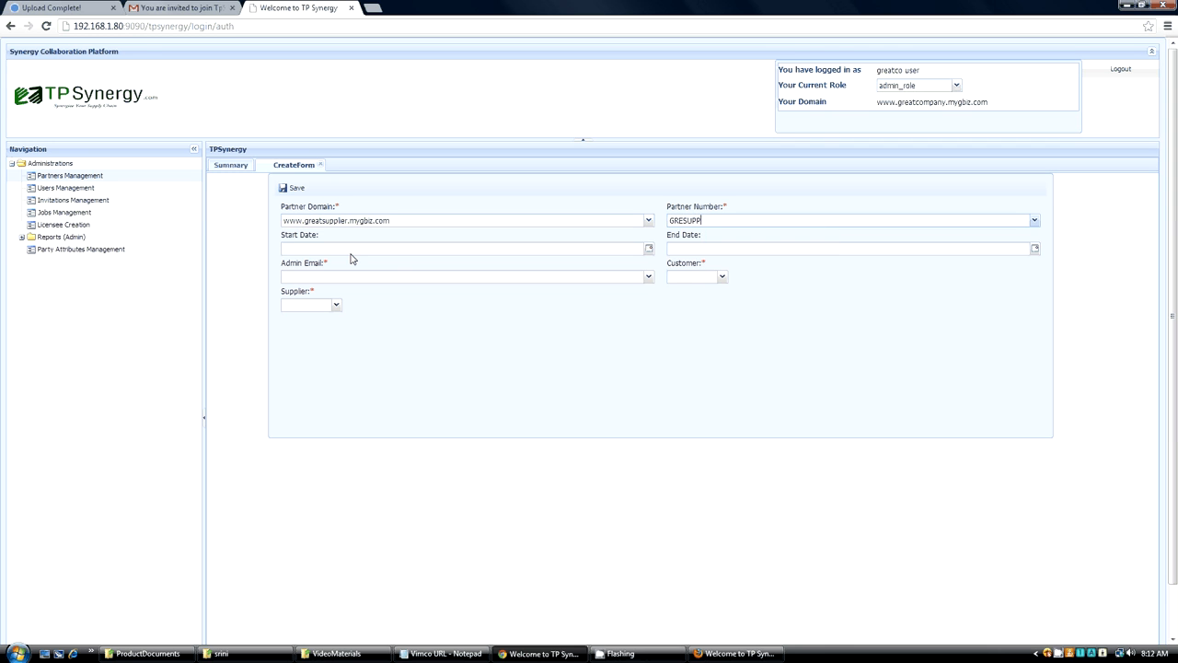
Fill in the Admin Email of the new partner with the supplier's administrator e-mail address.
left_click(362, 281)
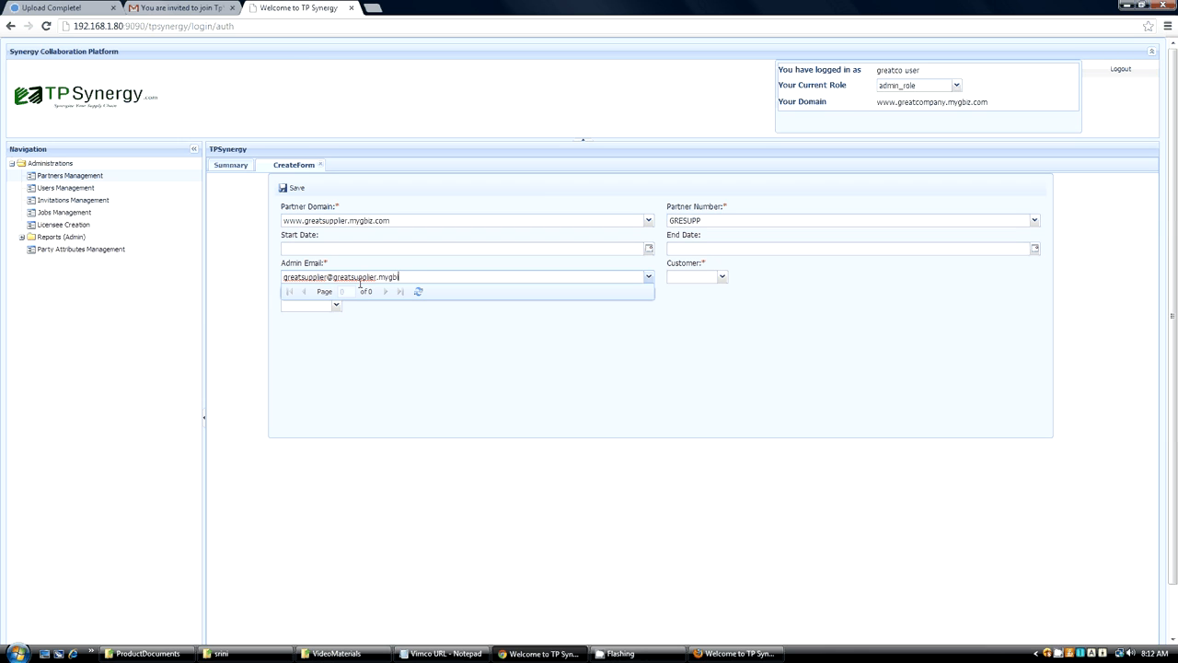
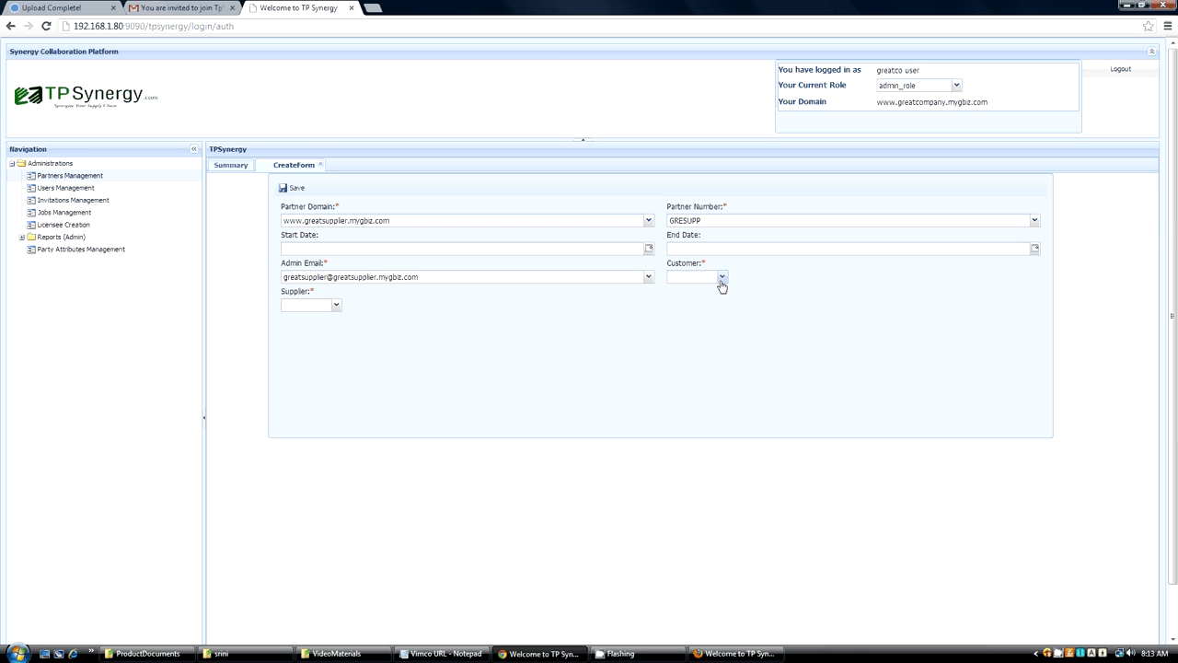
Mark the new partner as Customer No and Supplier Yes, and save the partner record.
left_click(722, 279)
type("No")
left_click(336, 305)
type("Yes")
mouse_move(361, 217)
mouse_move(700, 221)
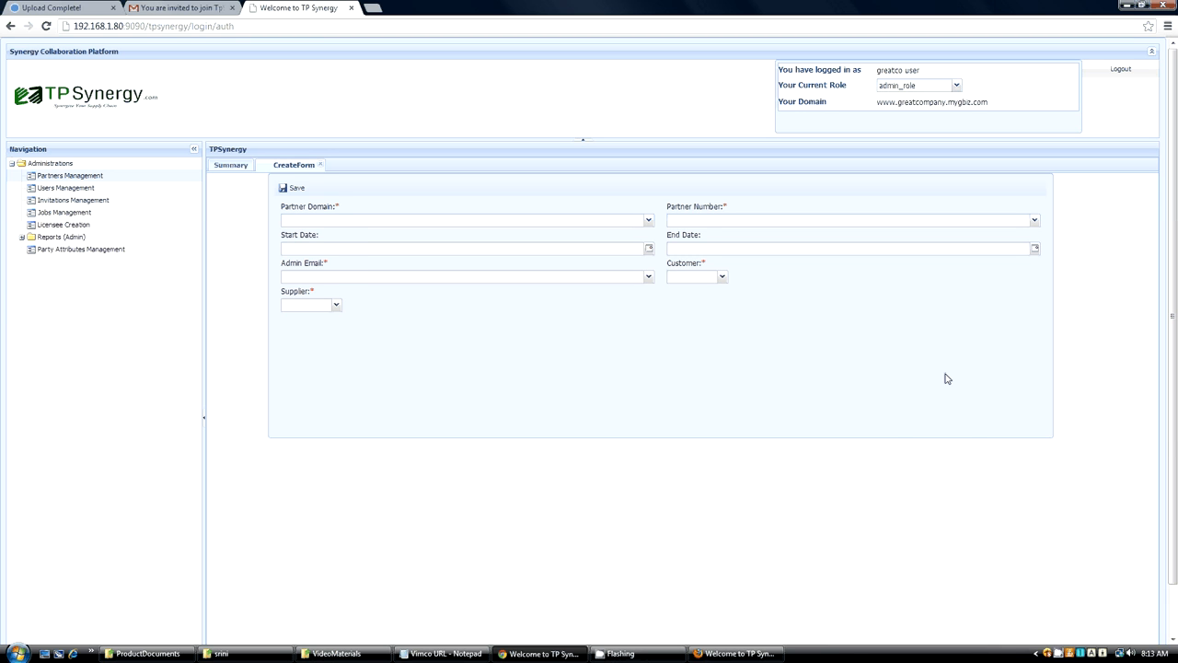
Search the existing partners for those with Customer set to Yes.
left_click(231, 166)
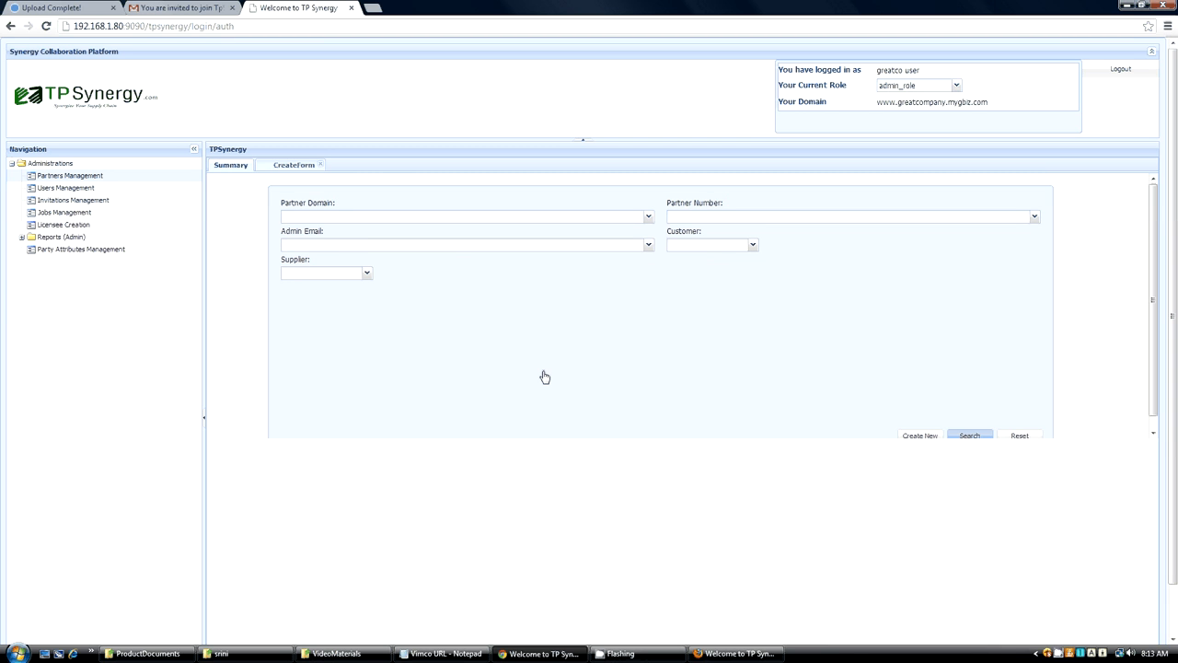
left_click(229, 166)
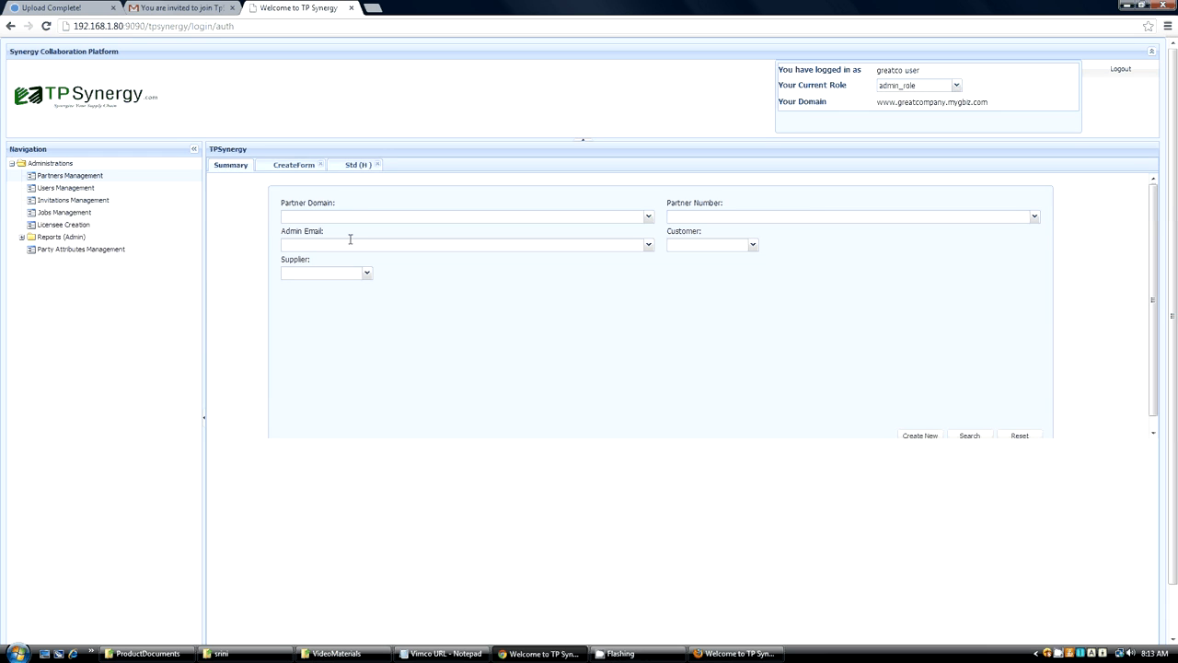
left_click(753, 247)
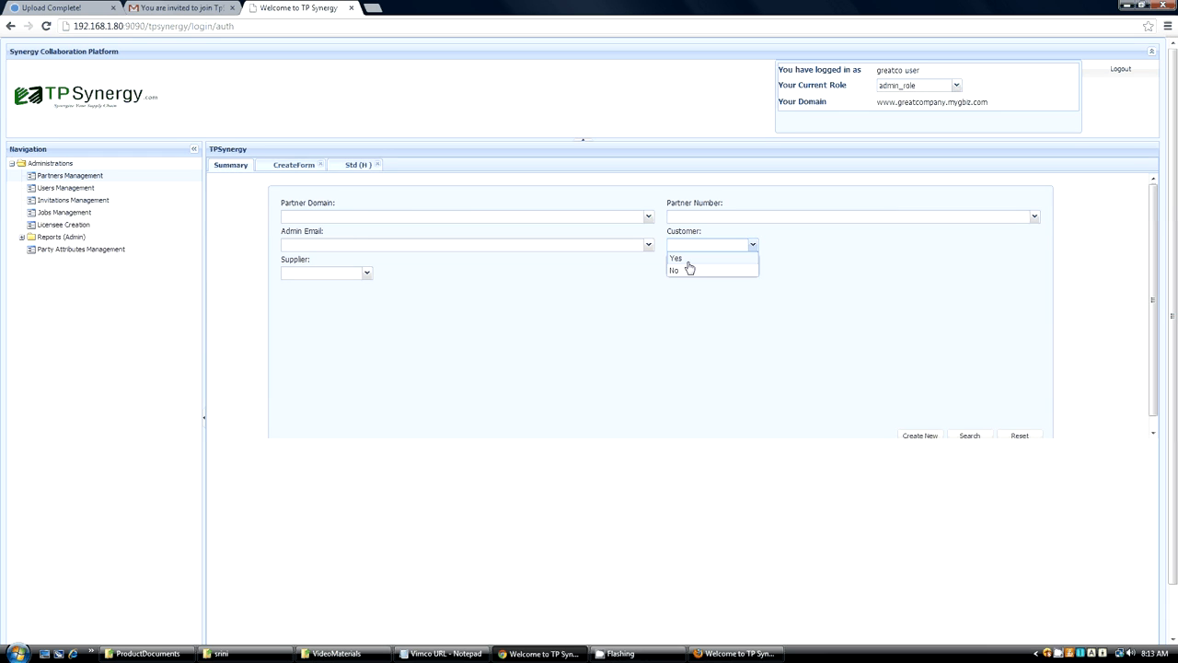
left_click(687, 259)
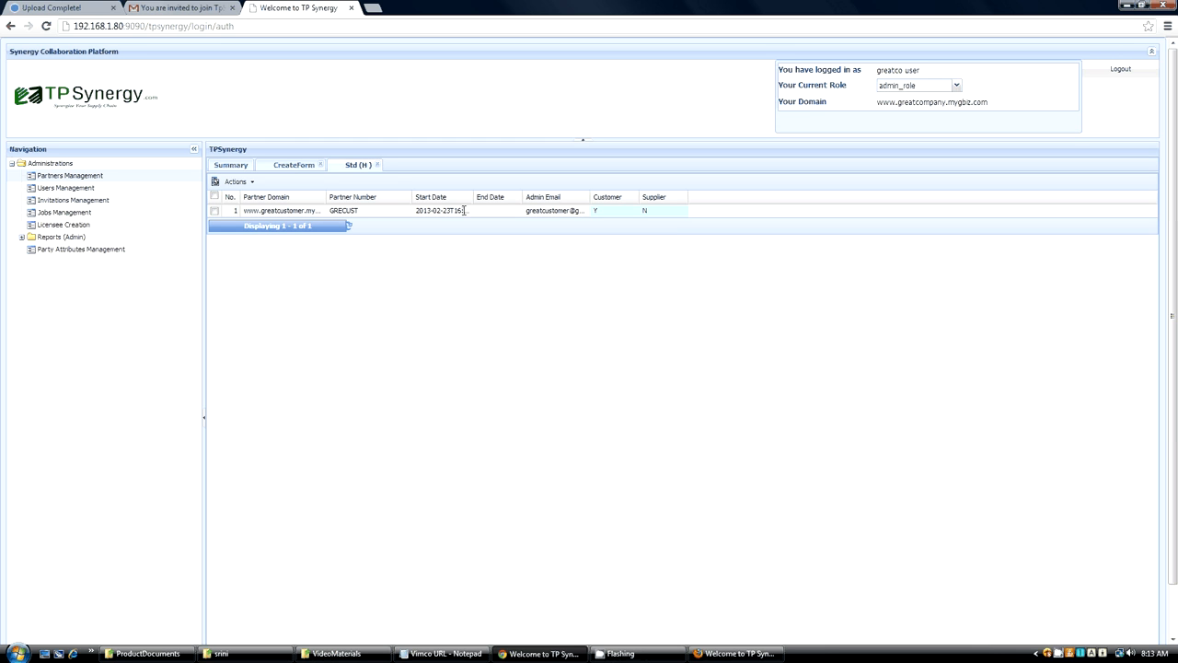
Search the existing partners for those with Supplier set to Yes and Customer set to No.
left_click(241, 164)
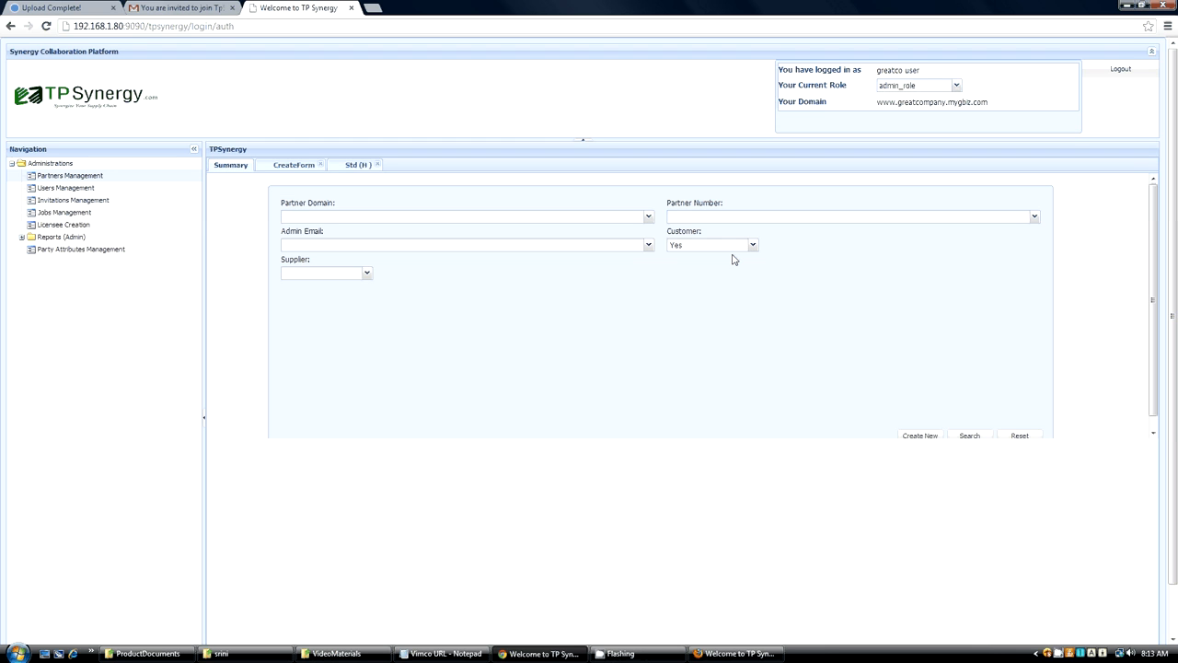
left_click(366, 275)
left_click(290, 287)
left_click(716, 244)
left_click(679, 271)
left_click(971, 437)
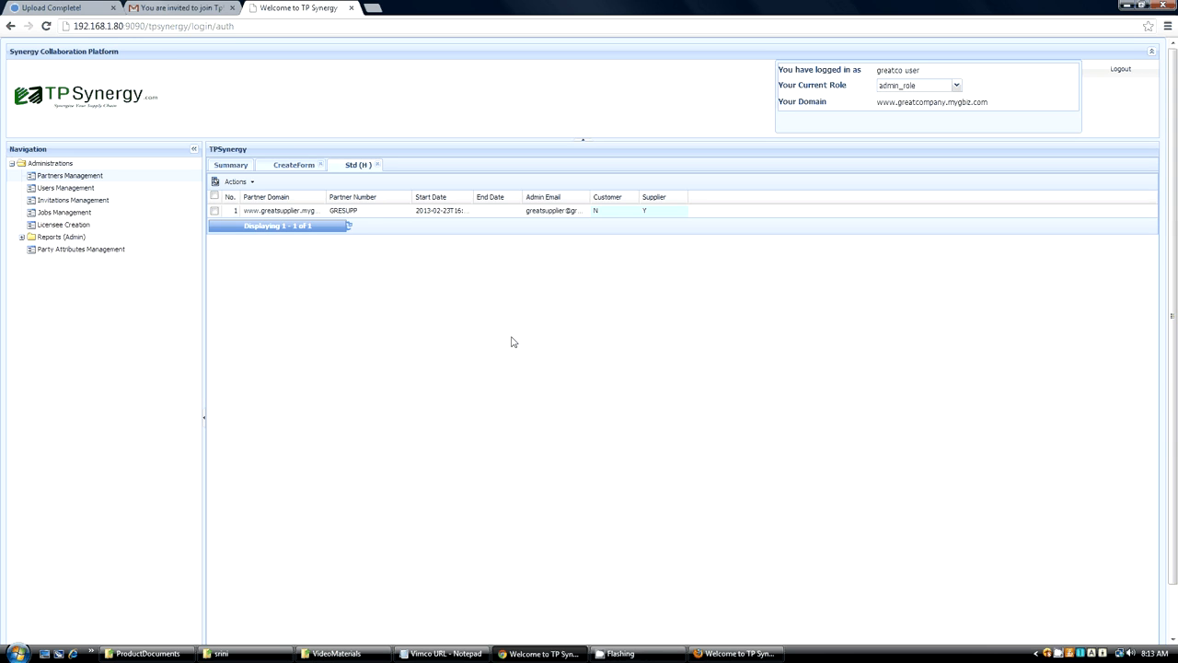
Start a new user in Users Management and fill in the customer user's first and last name.
left_click(85, 189)
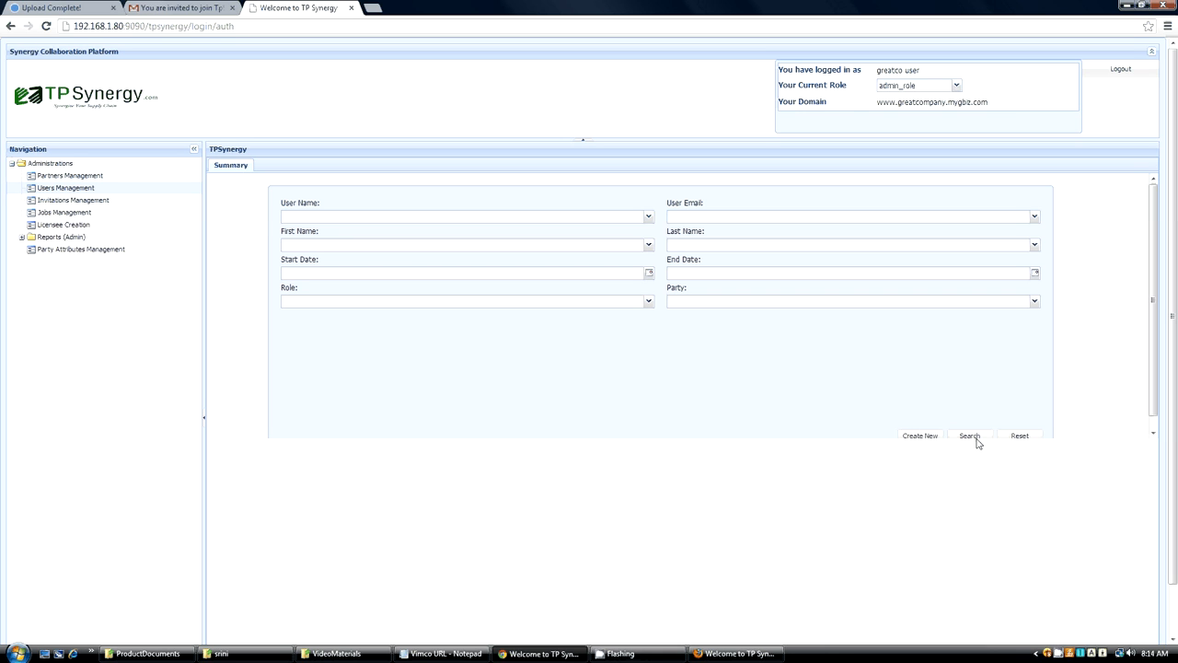
left_click(919, 436)
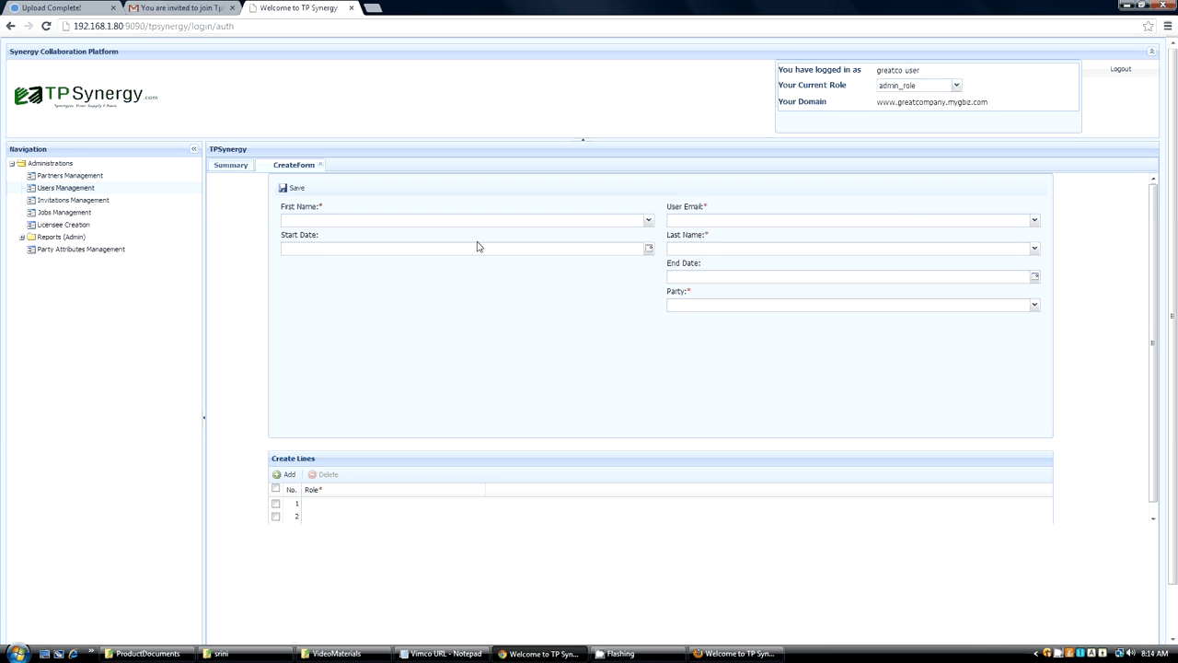
left_click(333, 220)
type("great")
left_click(703, 248)
type("c")
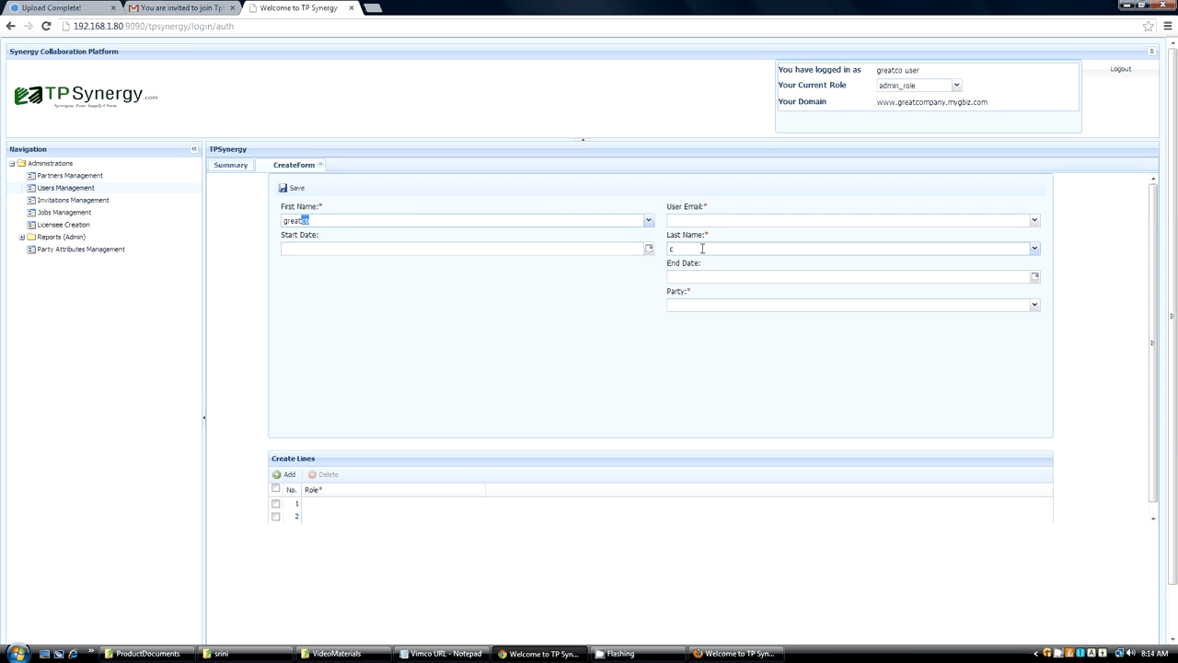
type("ustomer")
key("BackSpace")
key("BackSpace")
key("BackSpace")
key("BackSpace")
key("BackSpace")
key("BackSpace")
key("BackSpace")
left_click(712, 246)
type("customer")
Fill in the User Email of the new user with the customer user's e-mail address.
left_click(681, 219)
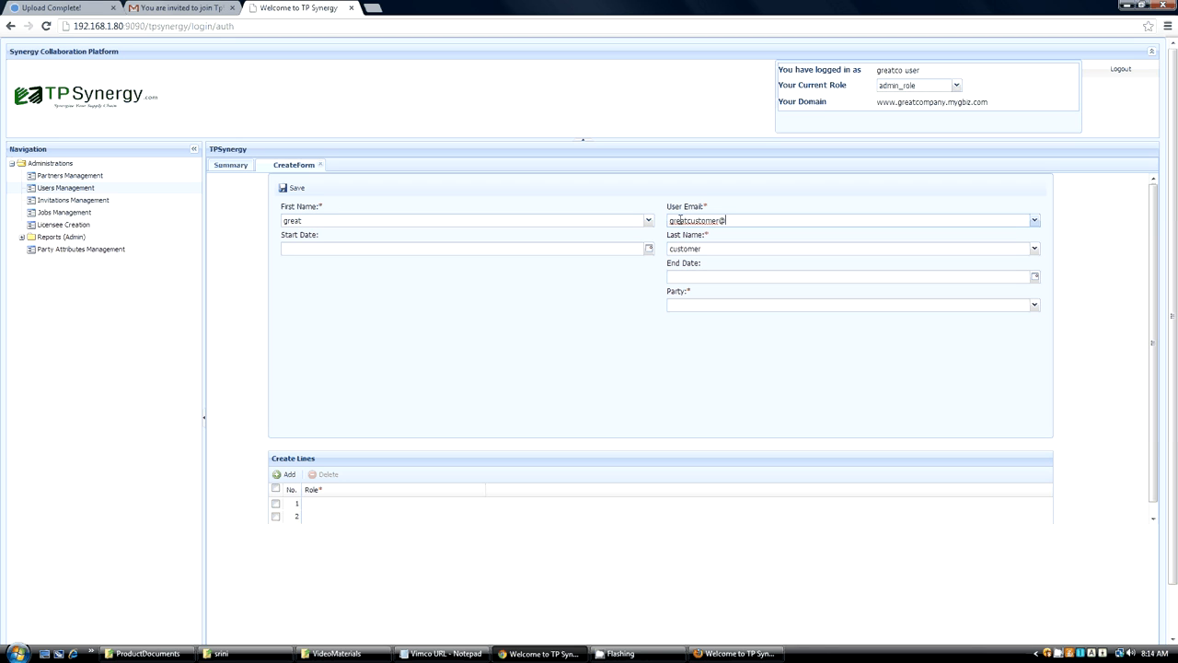
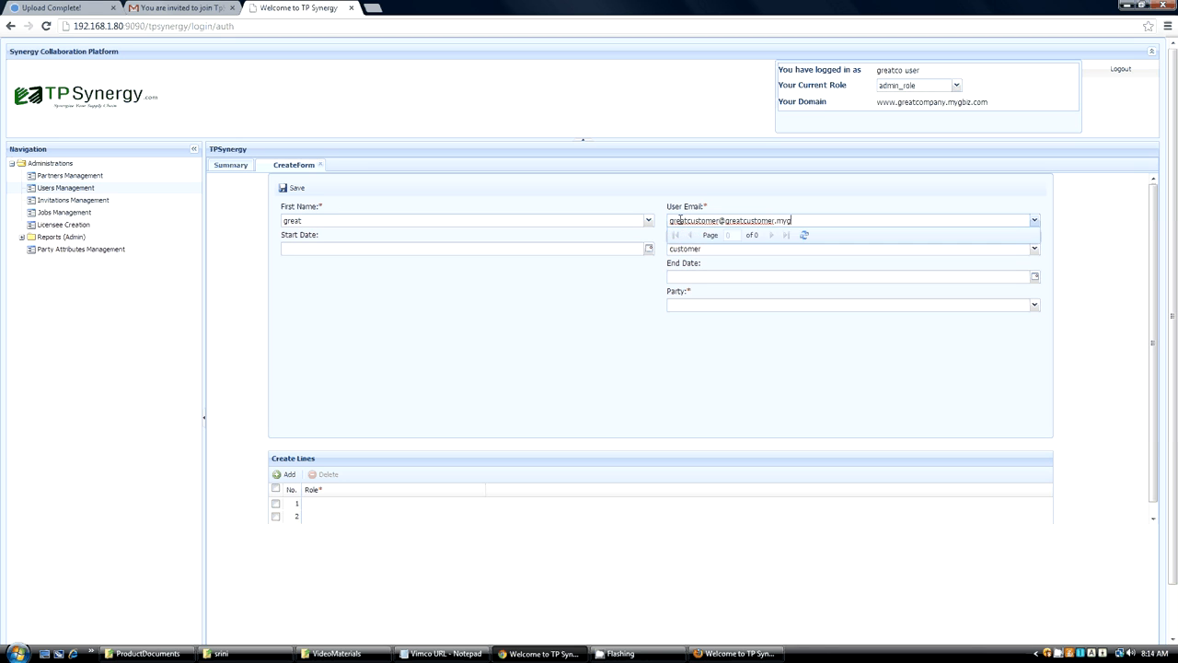
left_click(462, 279)
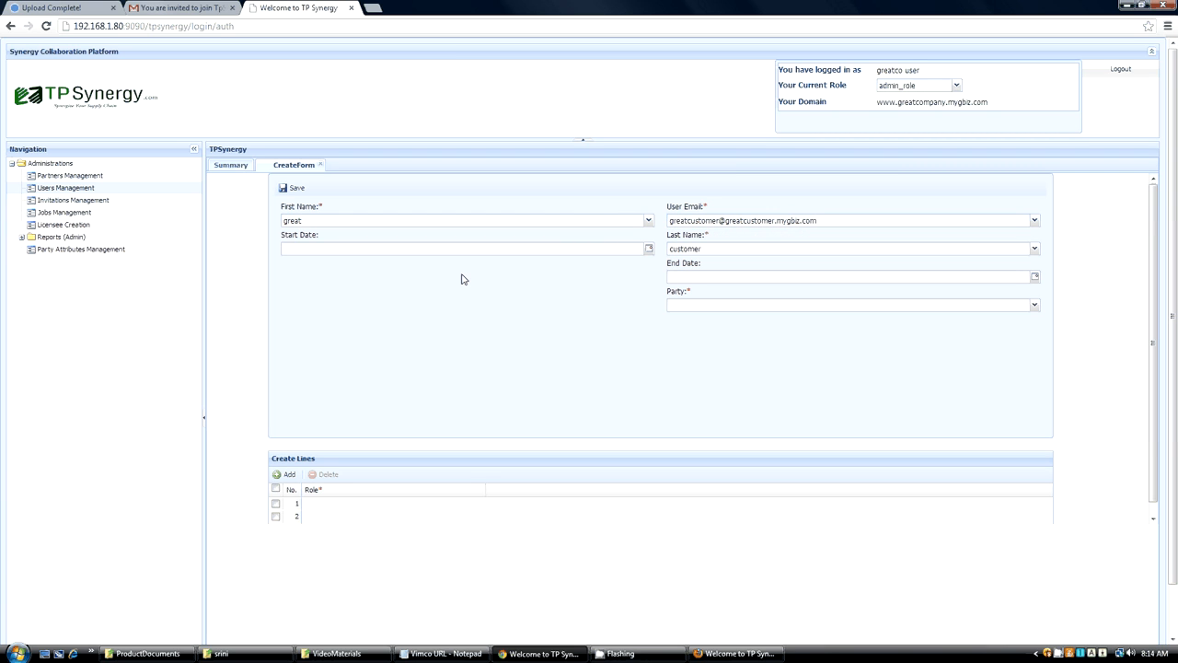
left_click(1033, 307)
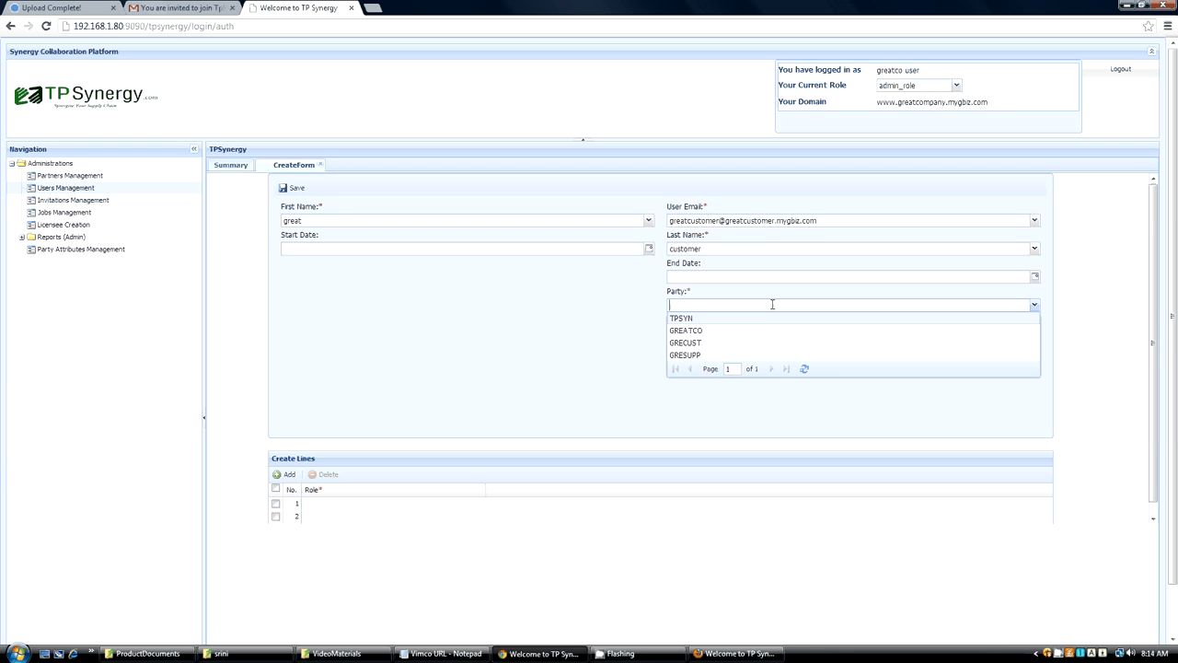
left_click(697, 334)
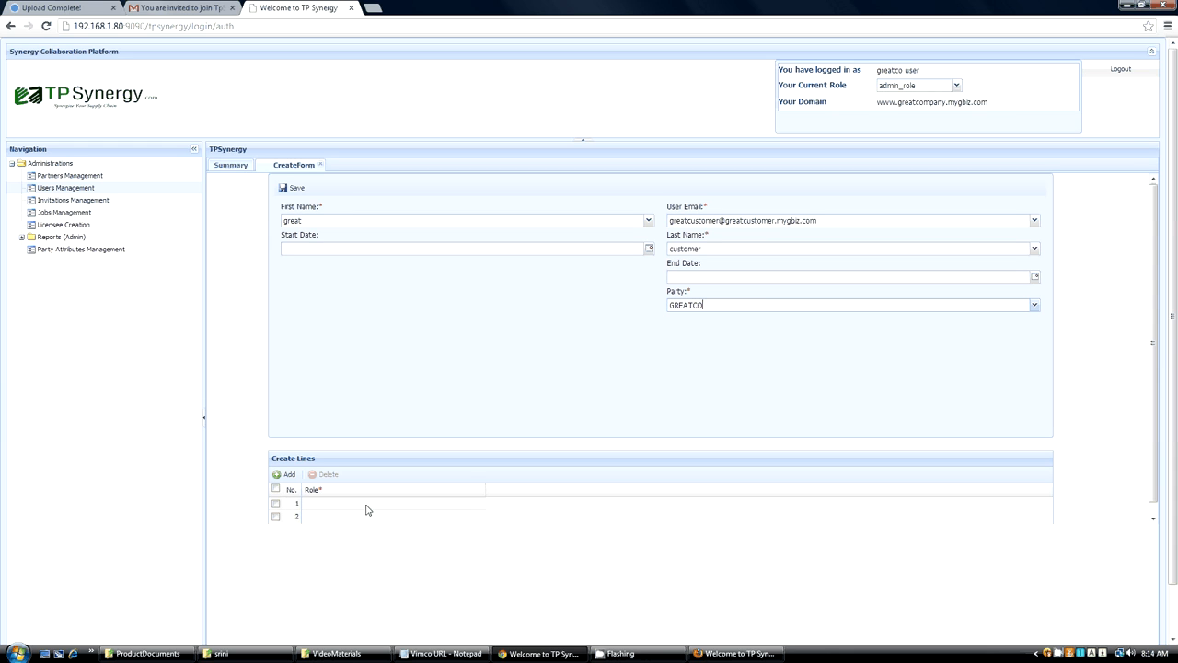
left_click(366, 506)
left_click(440, 488)
left_click(479, 492)
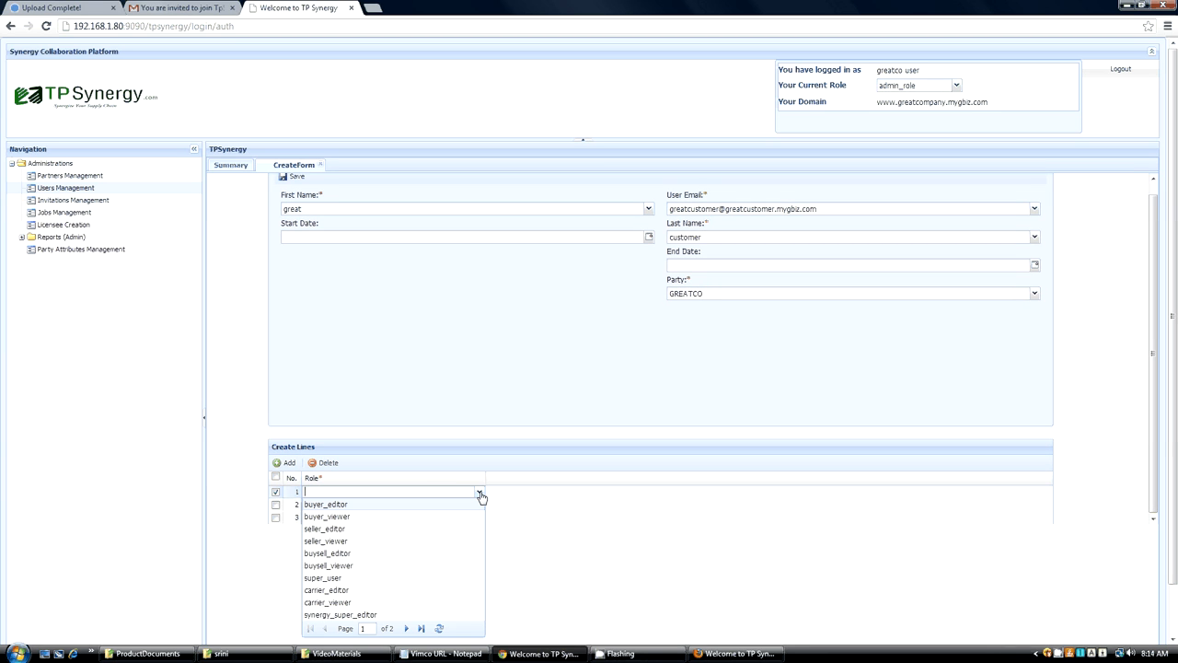
left_click(711, 319)
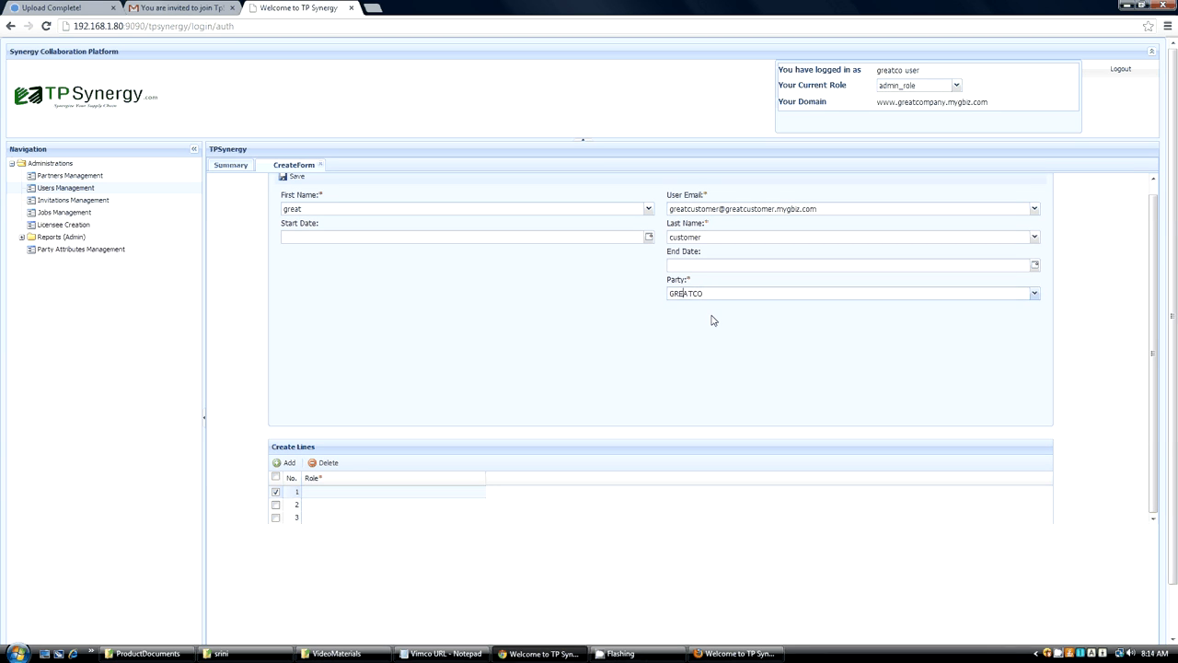
Set the user's Party to GRECUST and assign admin_role in the first role line.
left_click(1034, 294)
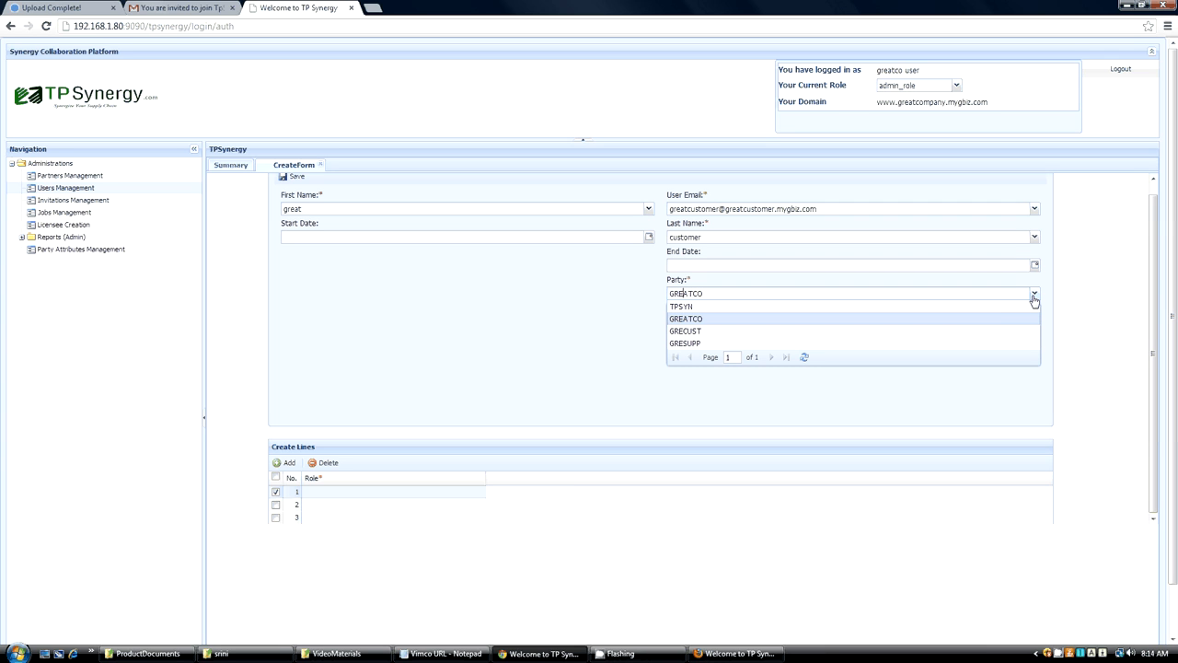
left_click(828, 331)
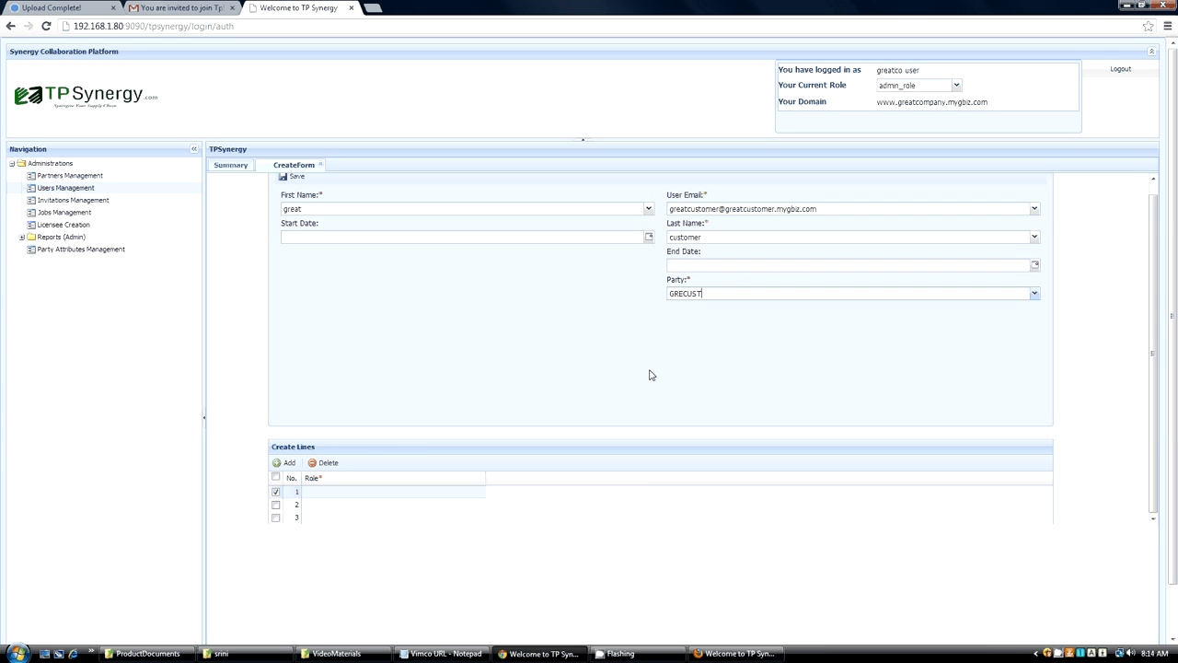
left_click(443, 493)
left_click(479, 493)
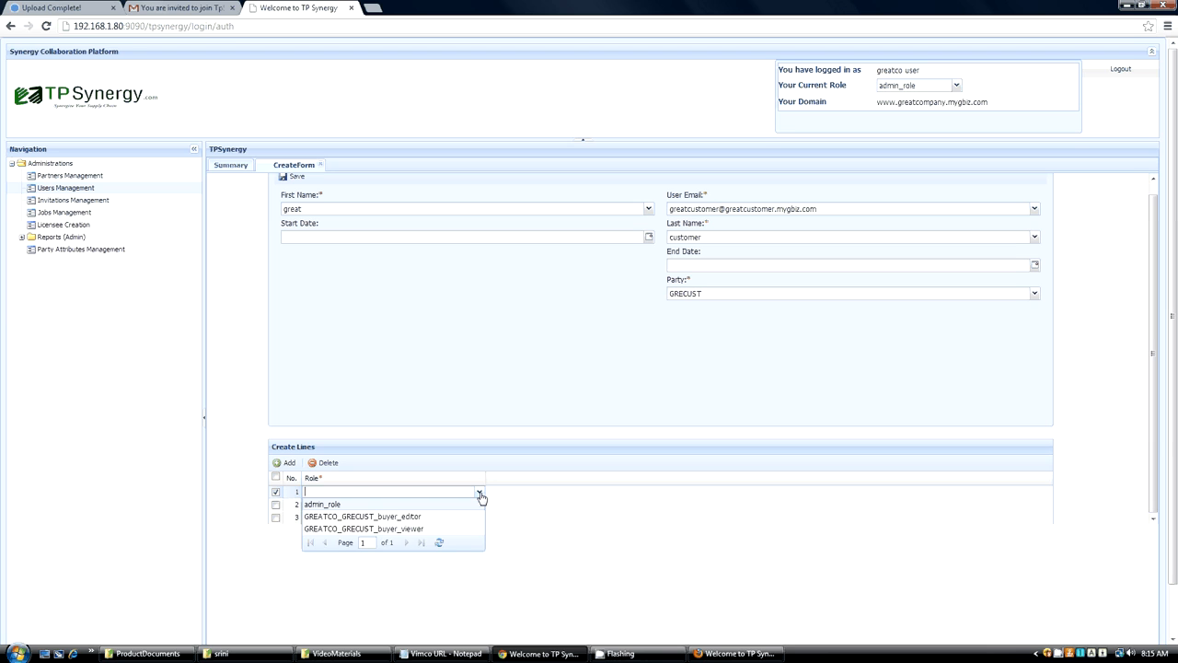
left_click(326, 505)
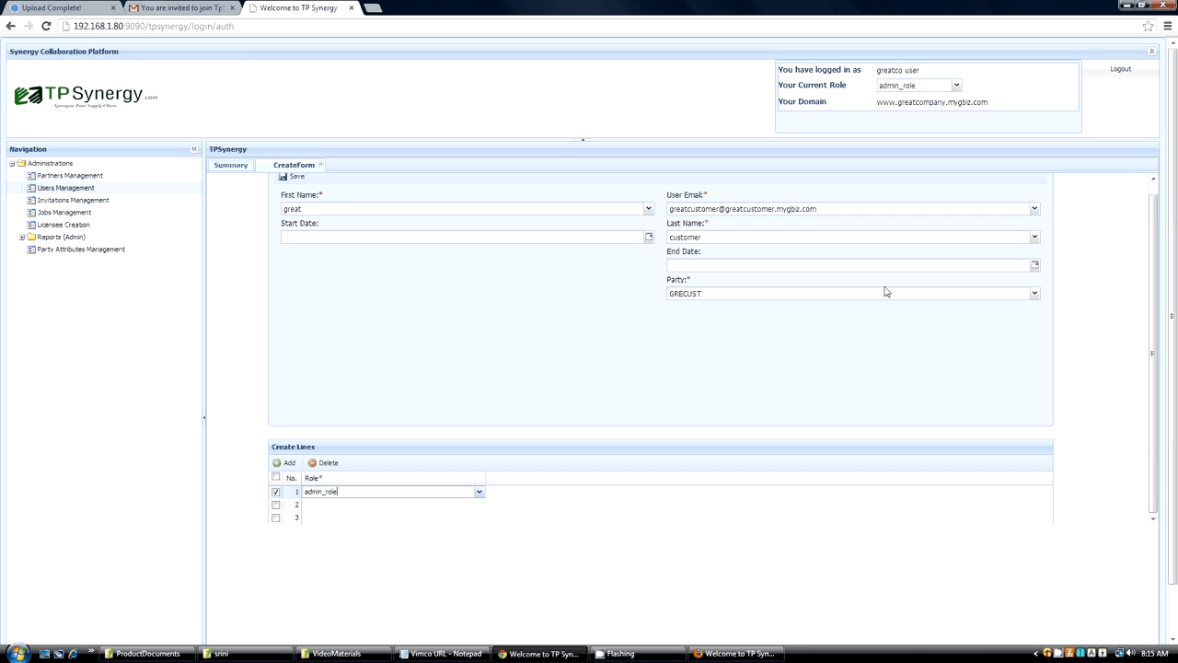
Assign GREATCO_GRECUST_buyer_editor in the second role line and save the customer user.
left_click(324, 505)
left_click(479, 506)
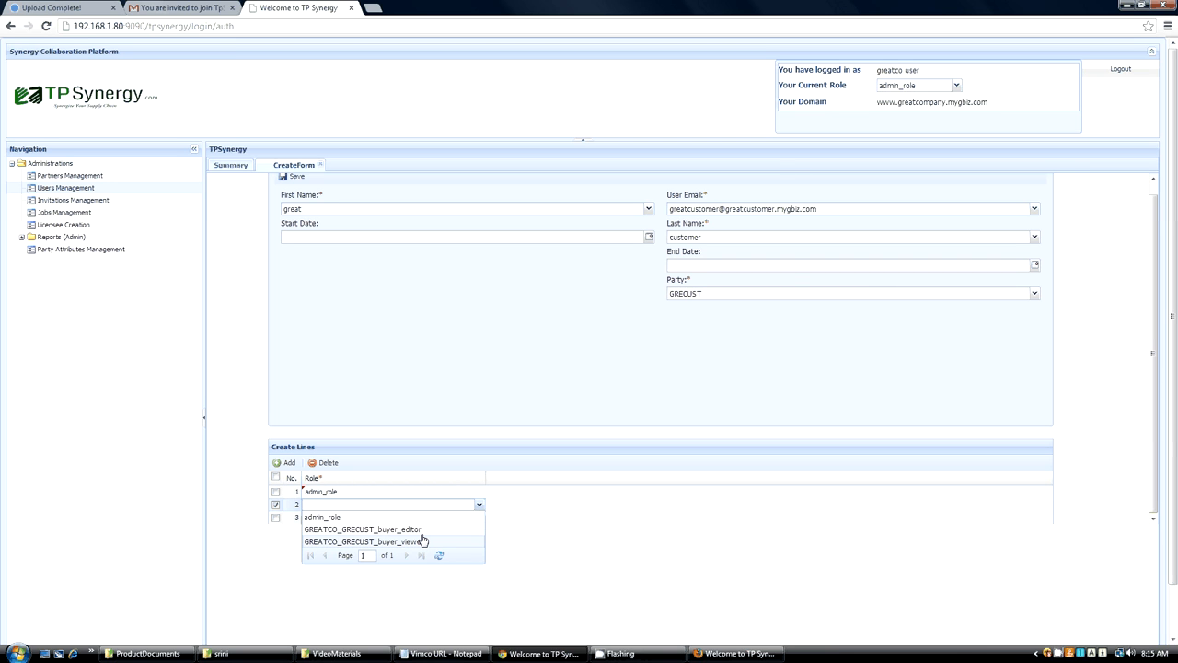
left_click(414, 529)
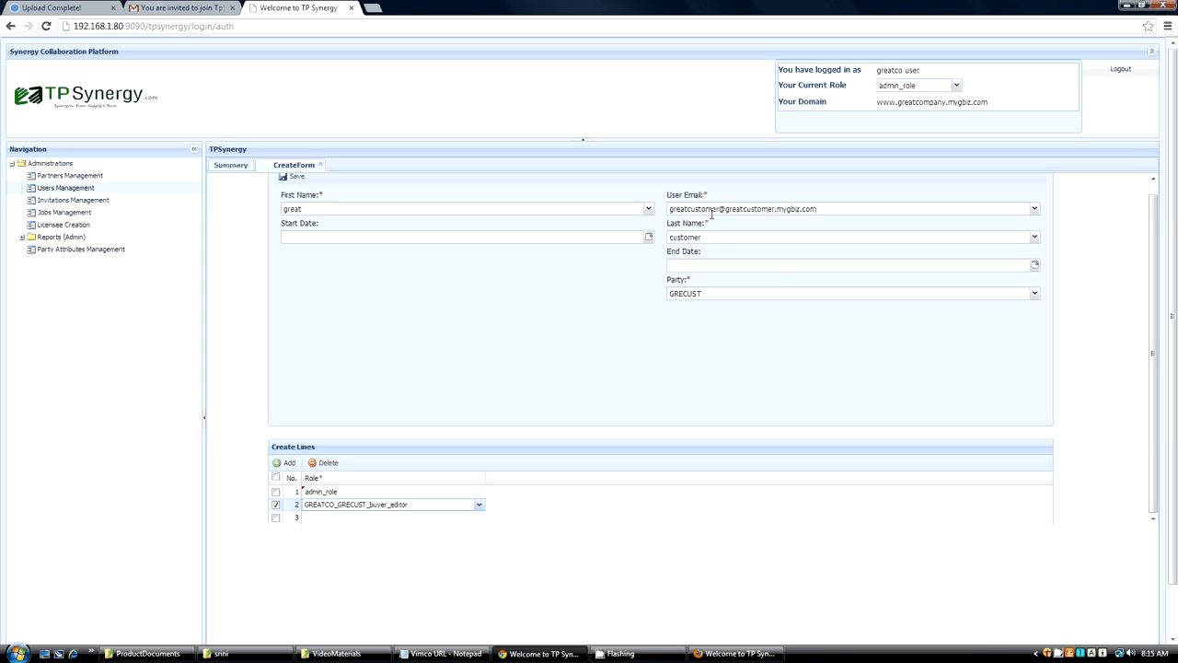
mouse_move(711, 215)
left_click(532, 368)
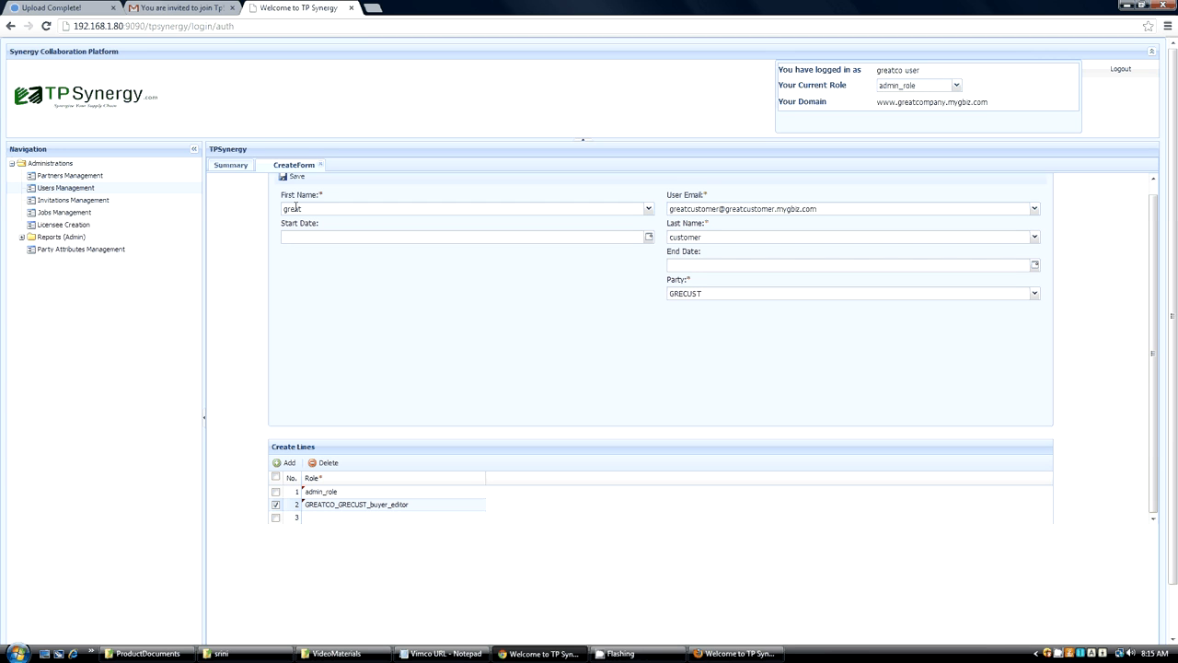
scroll(351, 214, "up", 1)
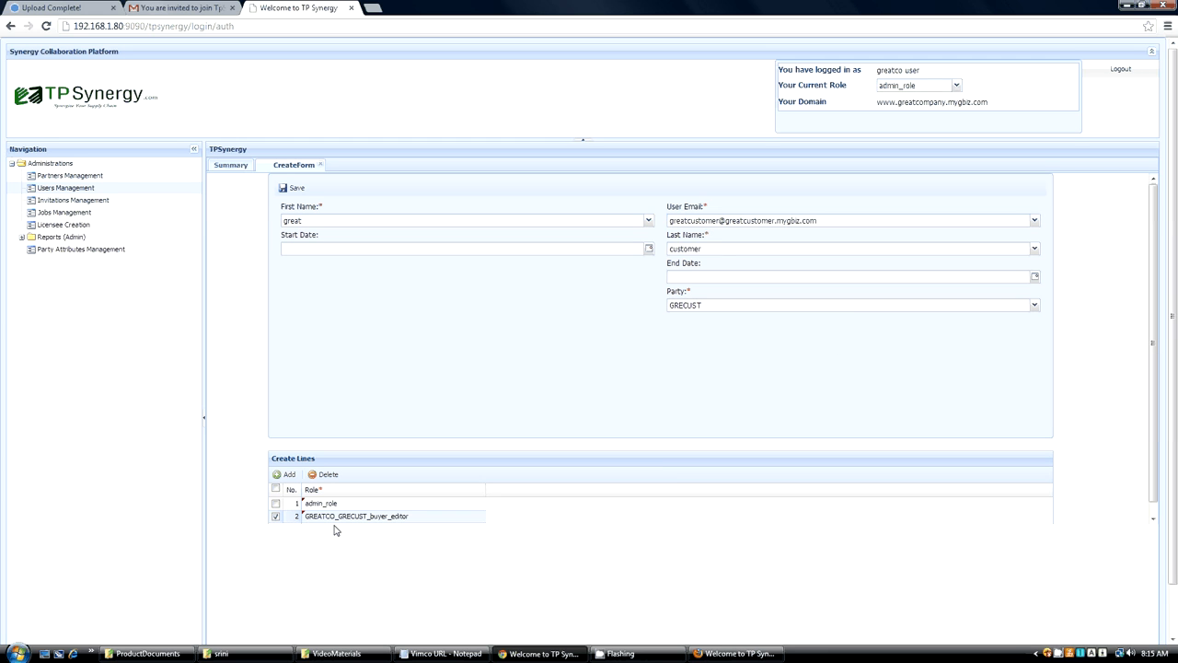
left_click(291, 188)
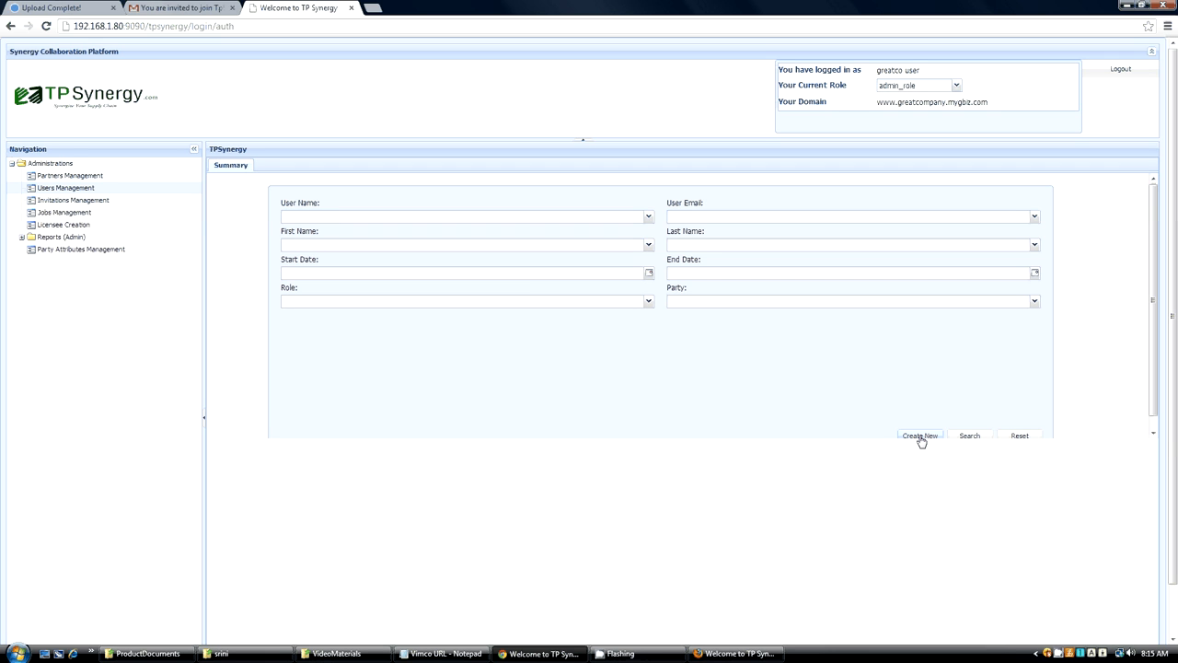
Start another new user and fill in the supplier user's first and last name.
left_click(921, 436)
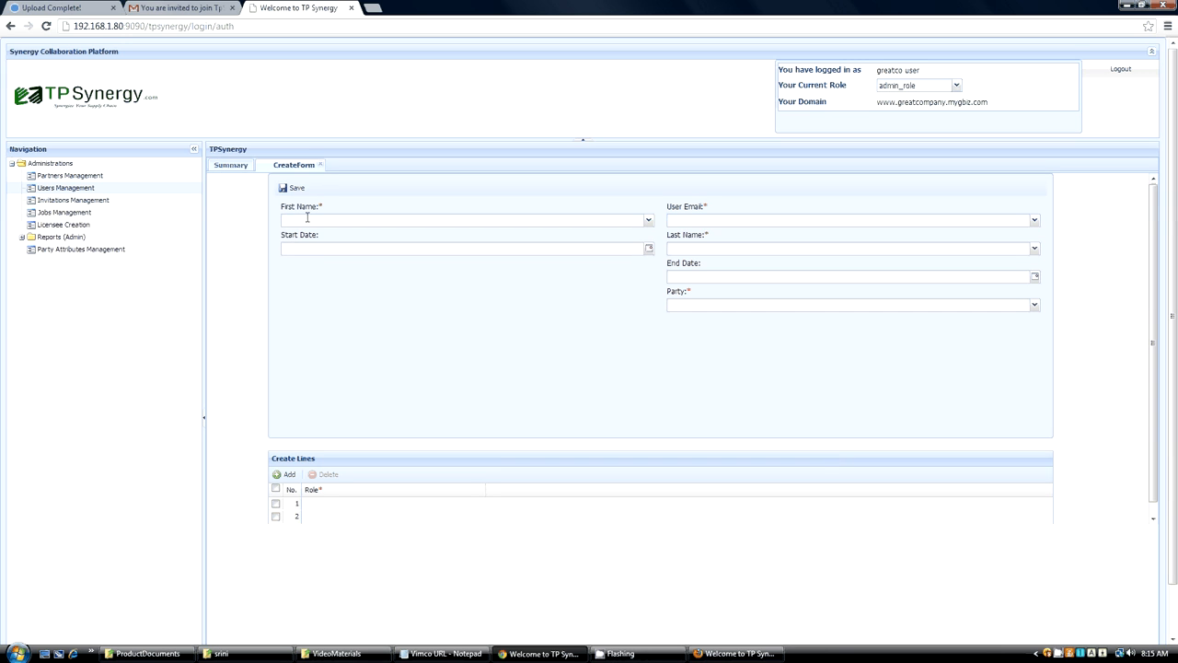
left_click(307, 218)
type("greatsupp")
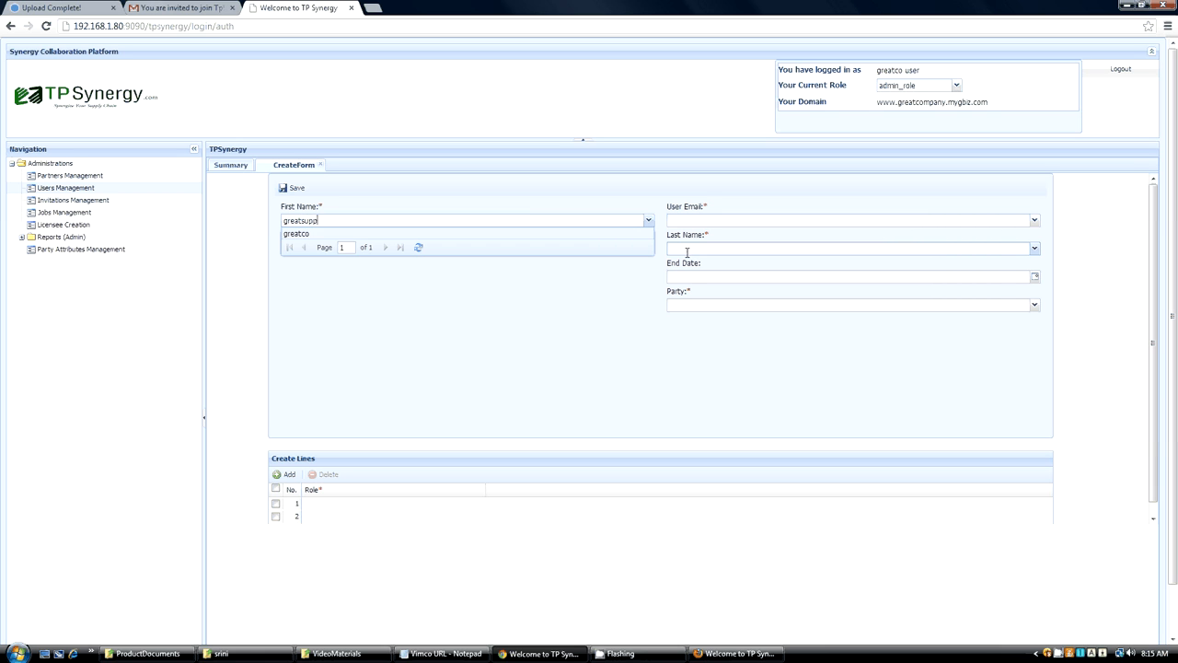
key("BackSpace")
key("BackSpace")
key("BackSpace")
key("BackSpace")
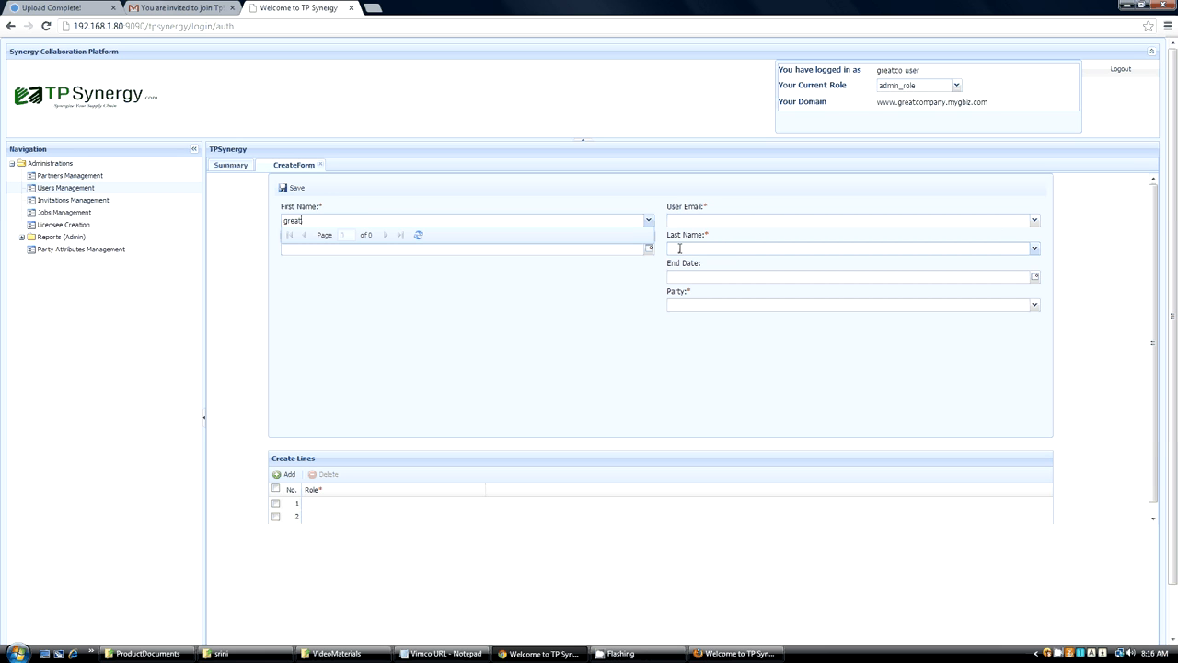
left_click(679, 248)
type("supplier")
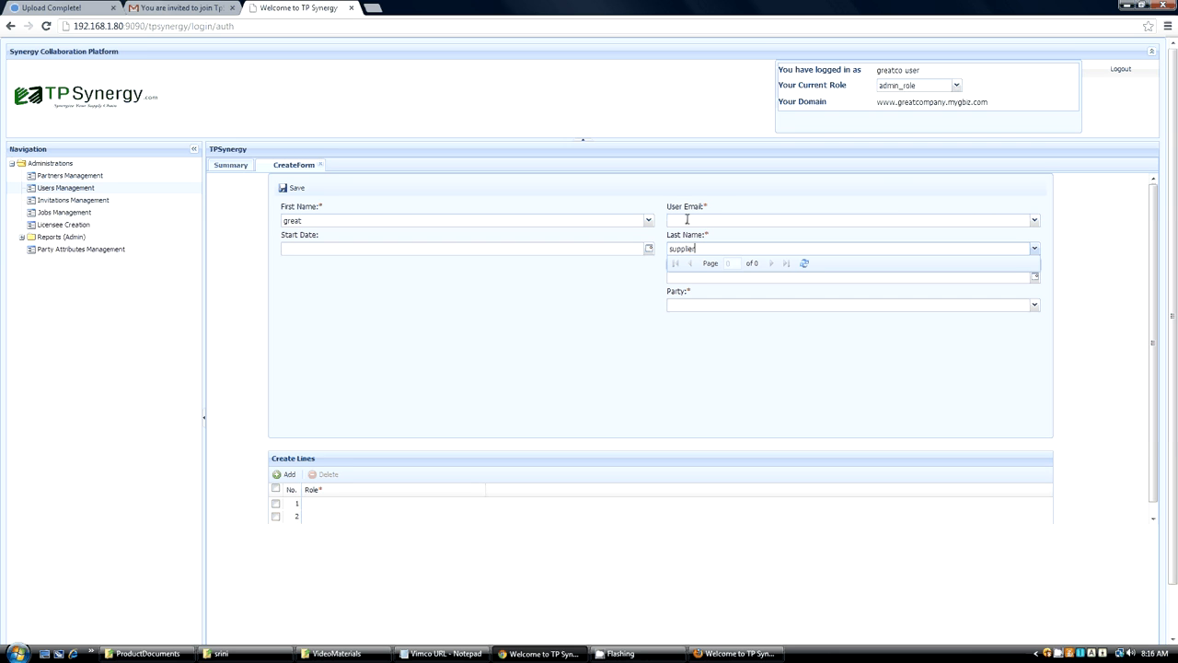
Fill in the User Email with the supplier user's e-mail address.
left_click(686, 219)
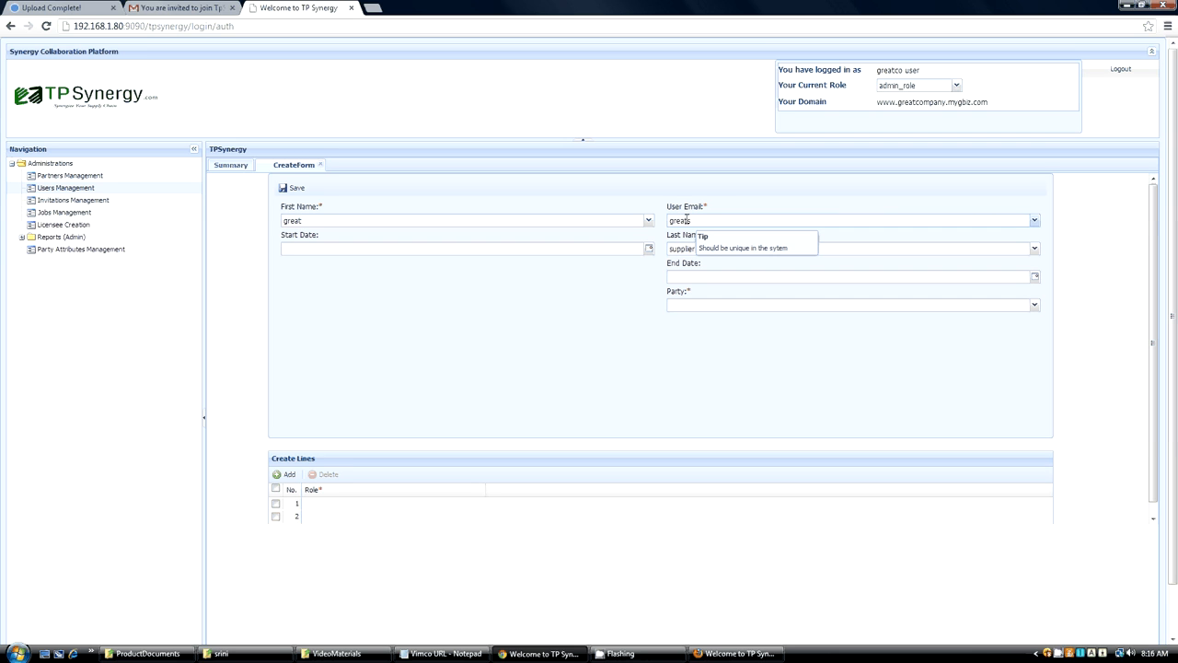
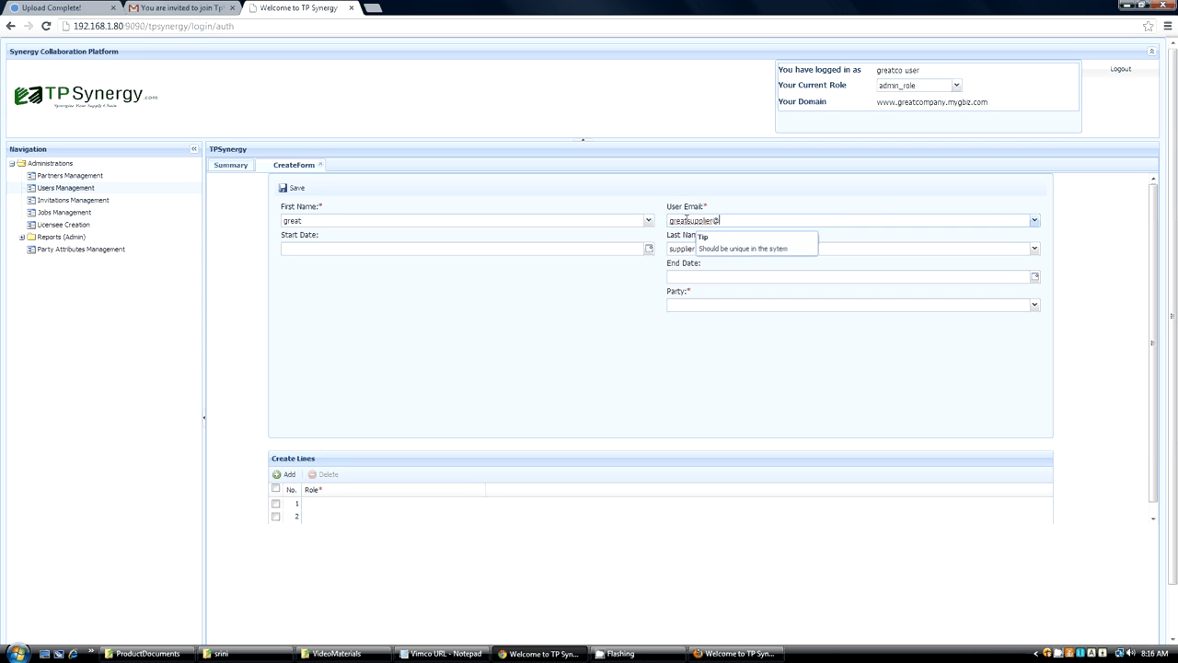
Set the user's Party to GRESUPP and assign admin_role and GREATCO_GRESUPP_seller_editor in the first two role lines.
left_click(711, 307)
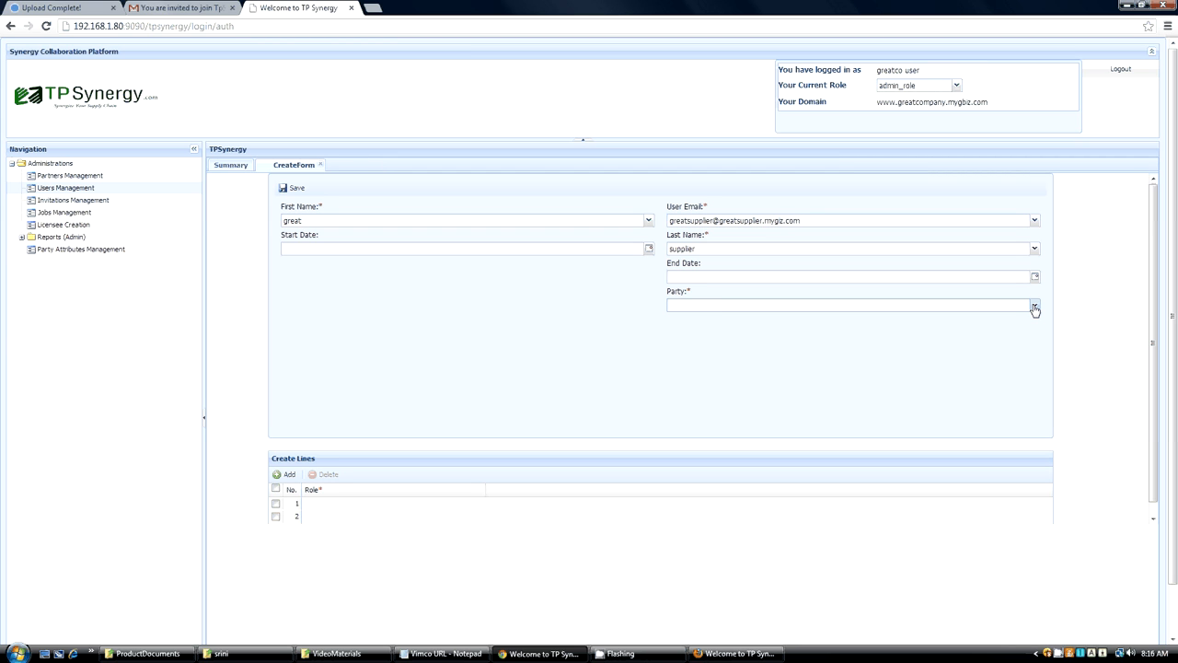
left_click(1035, 307)
left_click(701, 355)
left_click(366, 503)
left_click(365, 498)
left_click(479, 491)
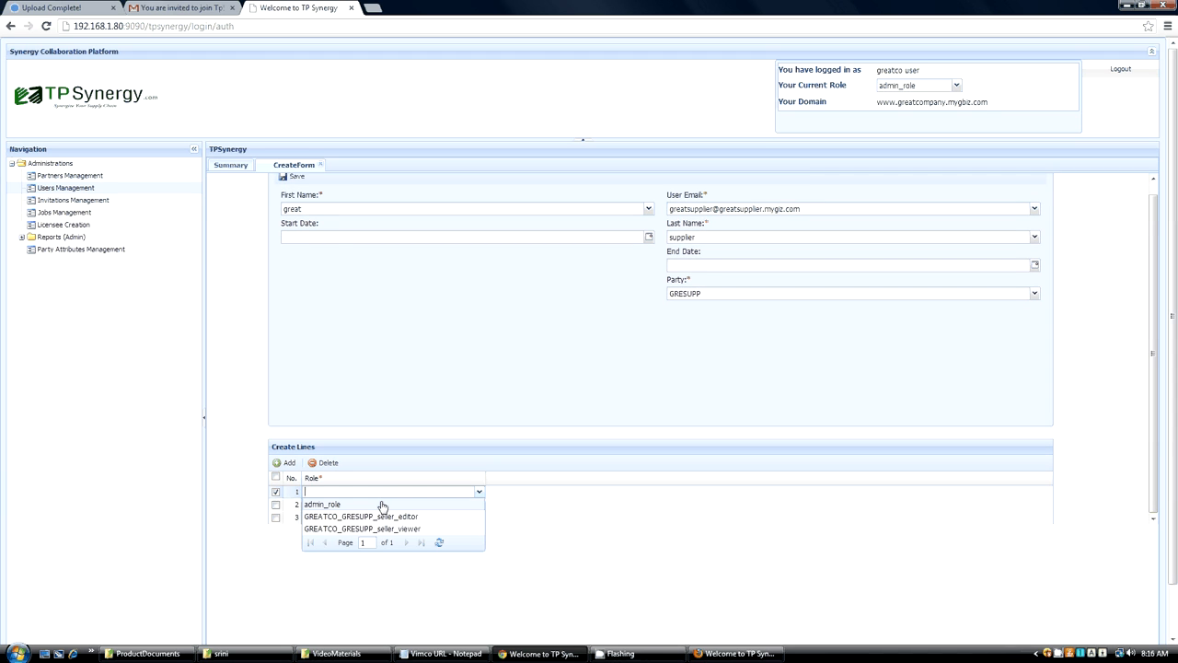
left_click(382, 505)
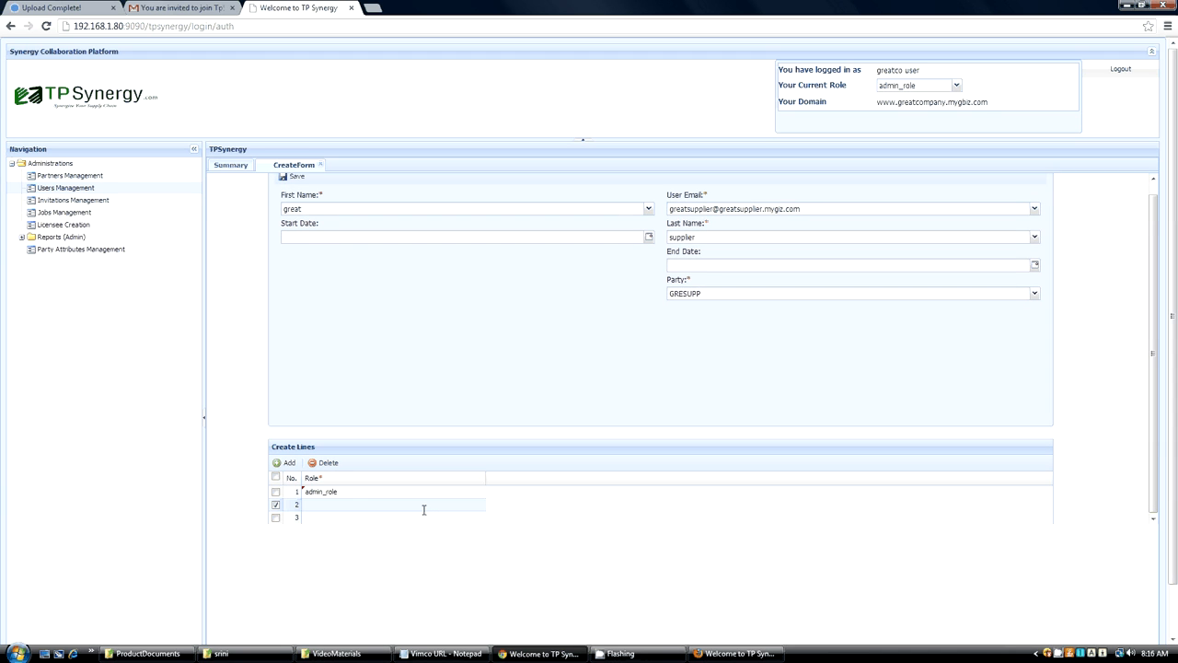
left_click(478, 505)
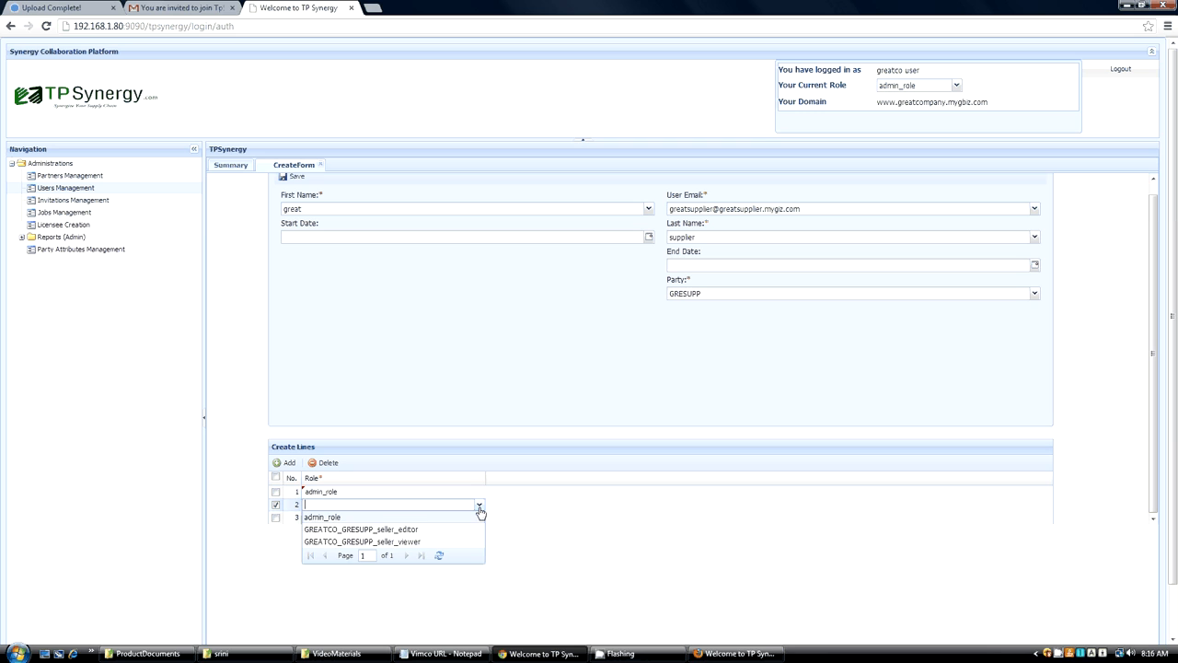
left_click(417, 530)
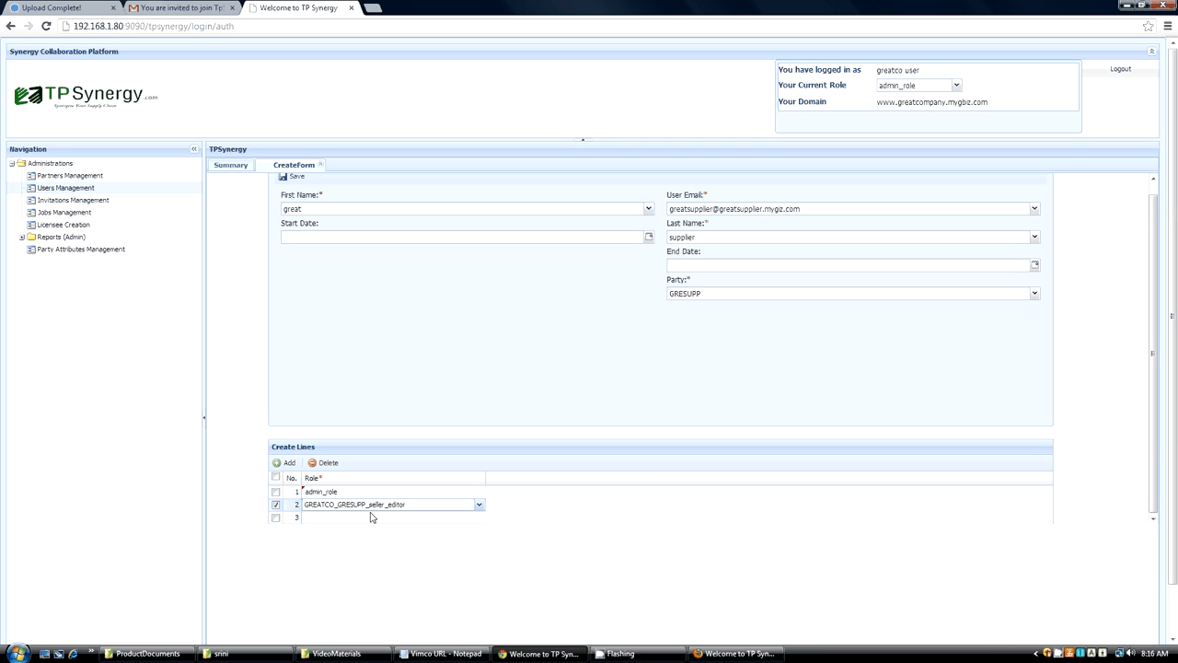
Save the supplier user and run an unfiltered search of the existing users.
left_click(468, 357)
left_click(293, 178)
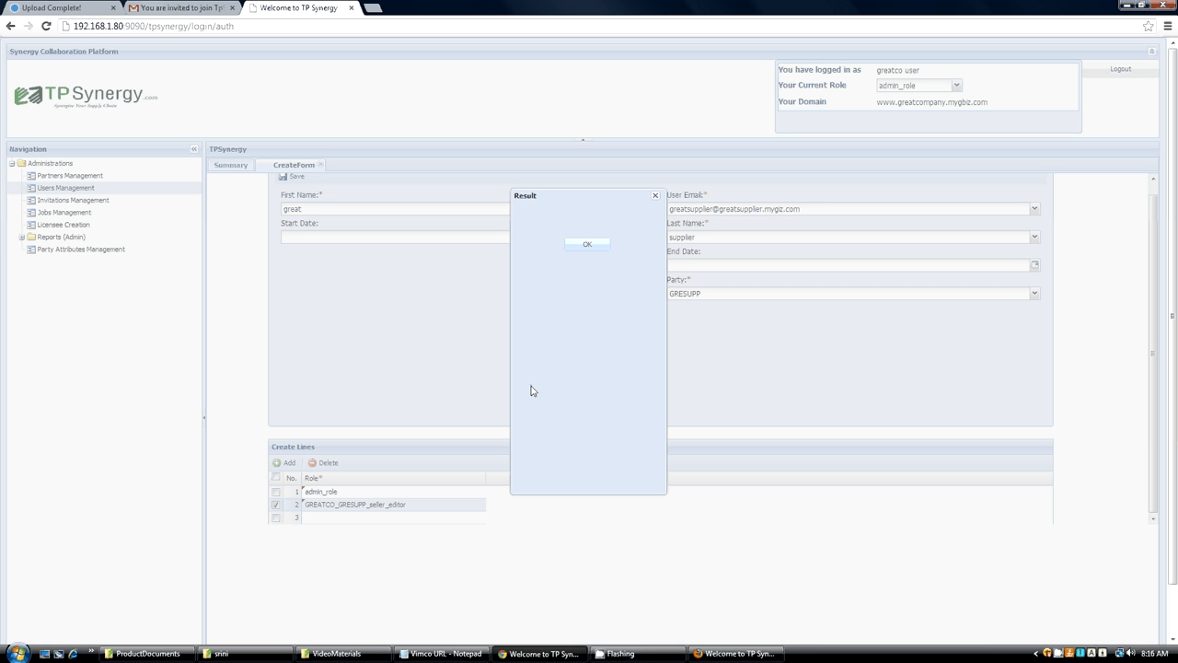
left_click(587, 245)
left_click(589, 245)
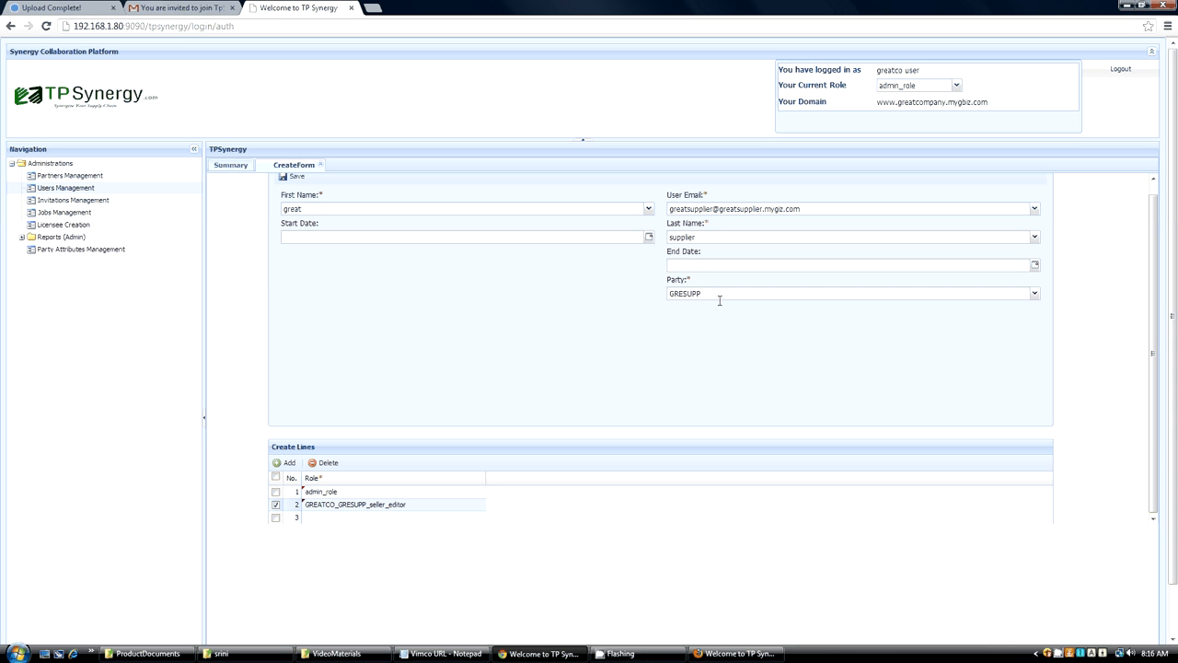
left_click(227, 167)
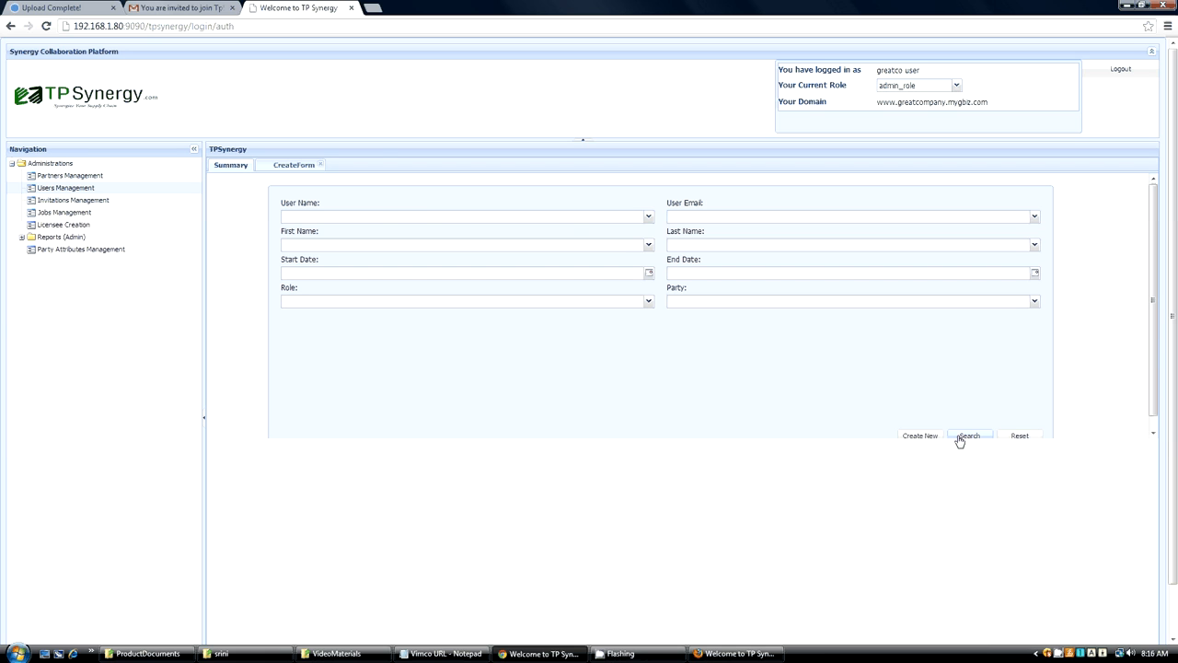
left_click(965, 435)
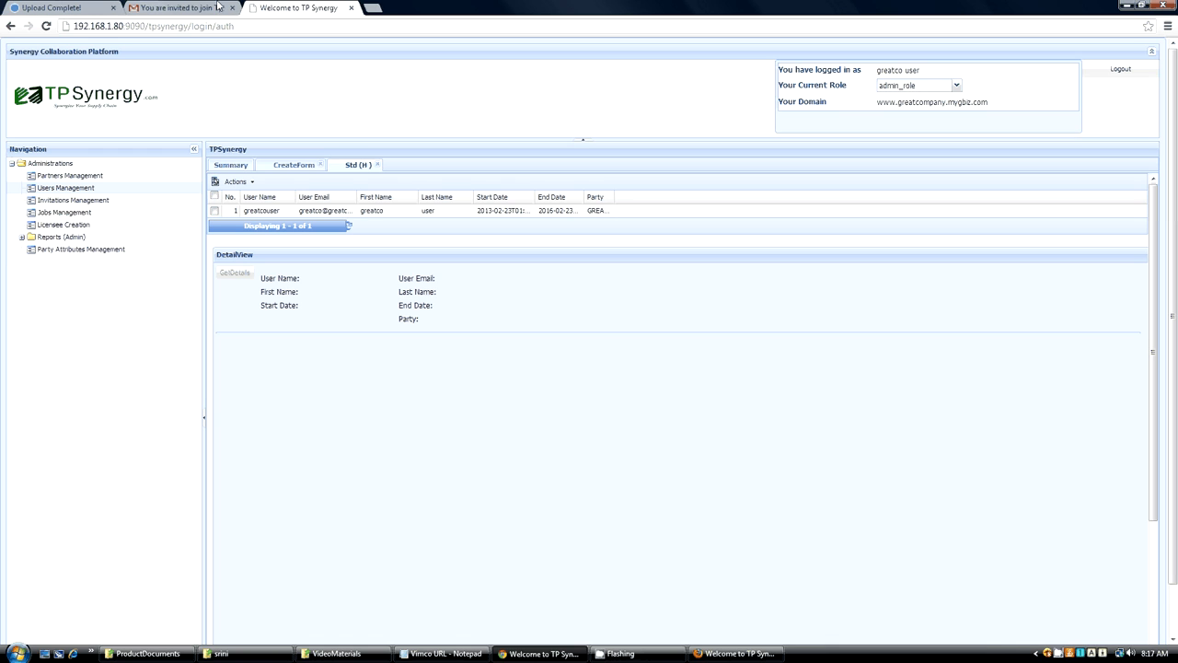
Create a SessionTimeOut attribute with value 30 for party GREATCO in Party Attributes Management and save it.
left_click(89, 253)
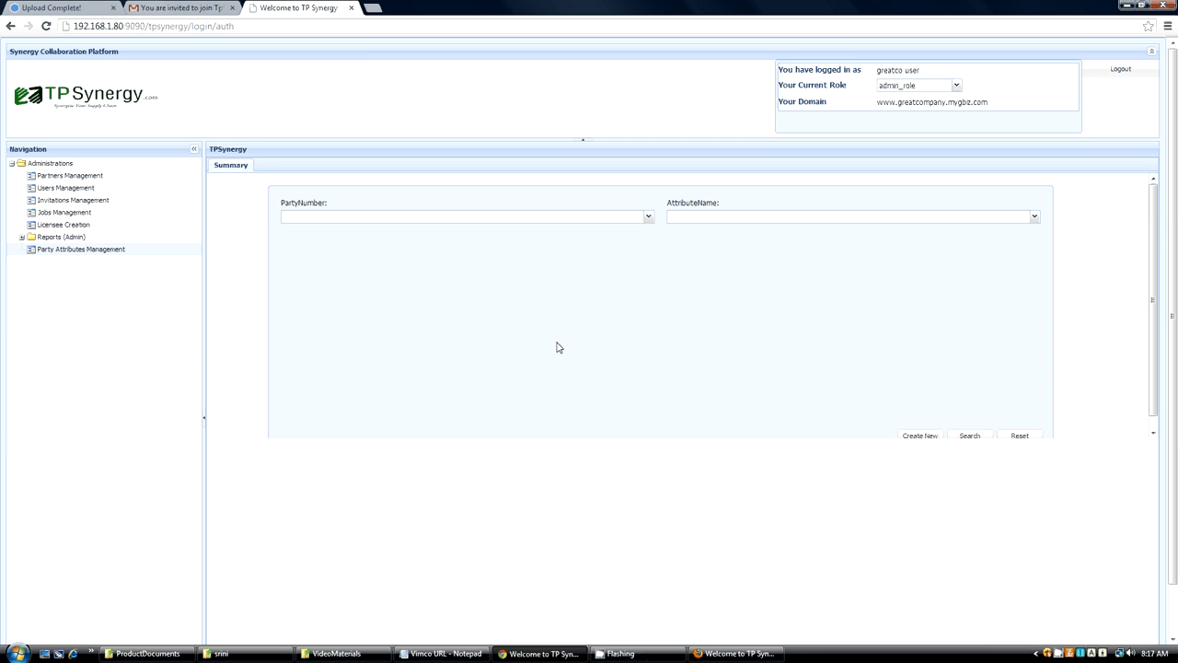
left_click(917, 435)
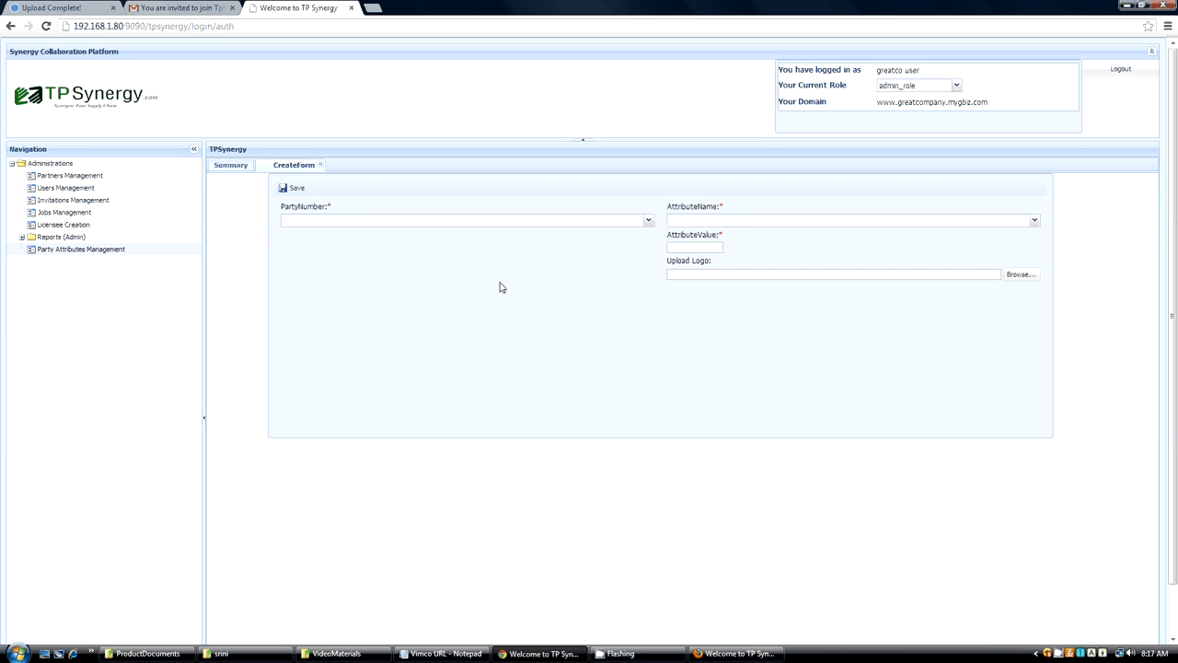
left_click(649, 221)
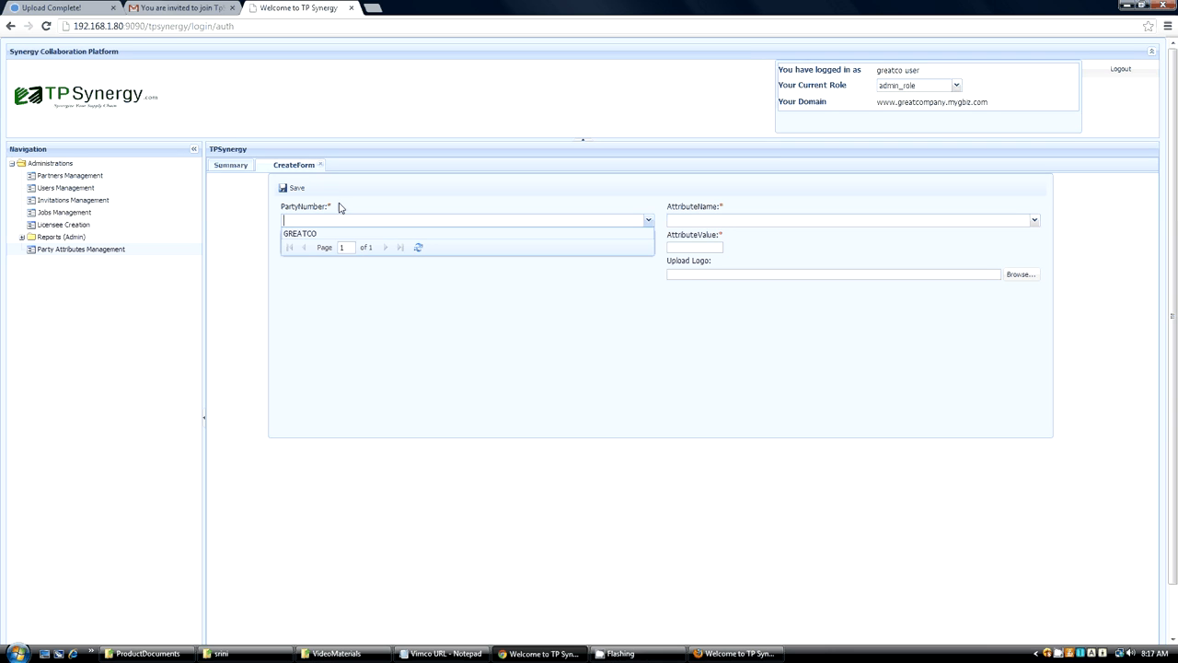
left_click(369, 233)
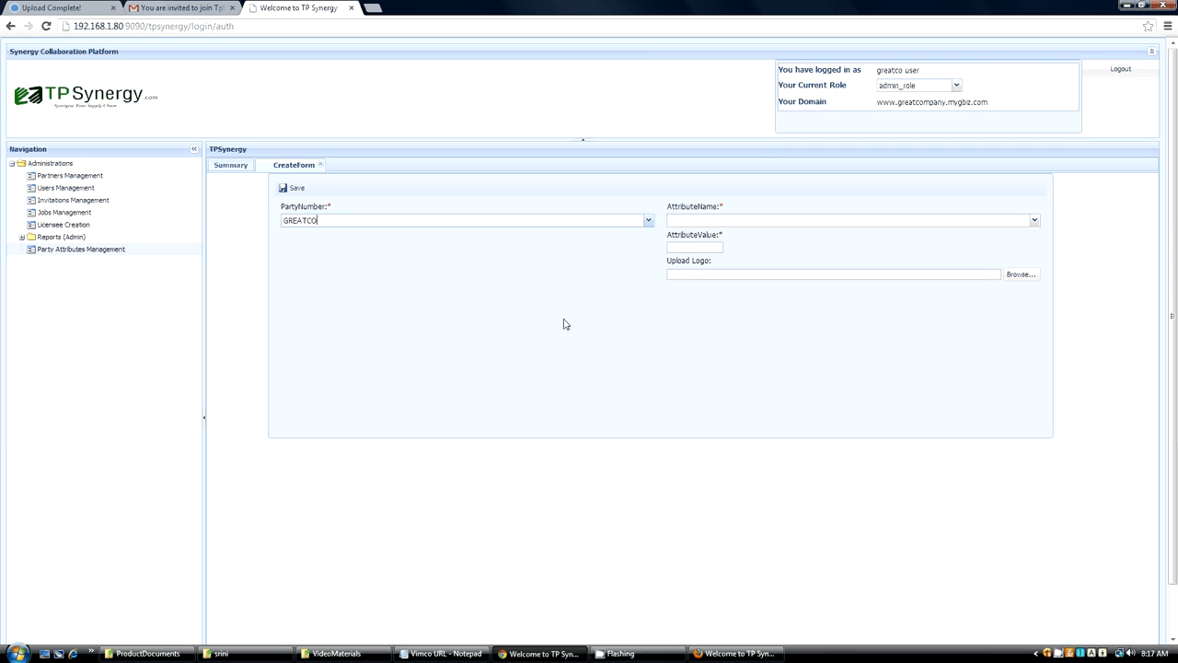
left_click(1035, 223)
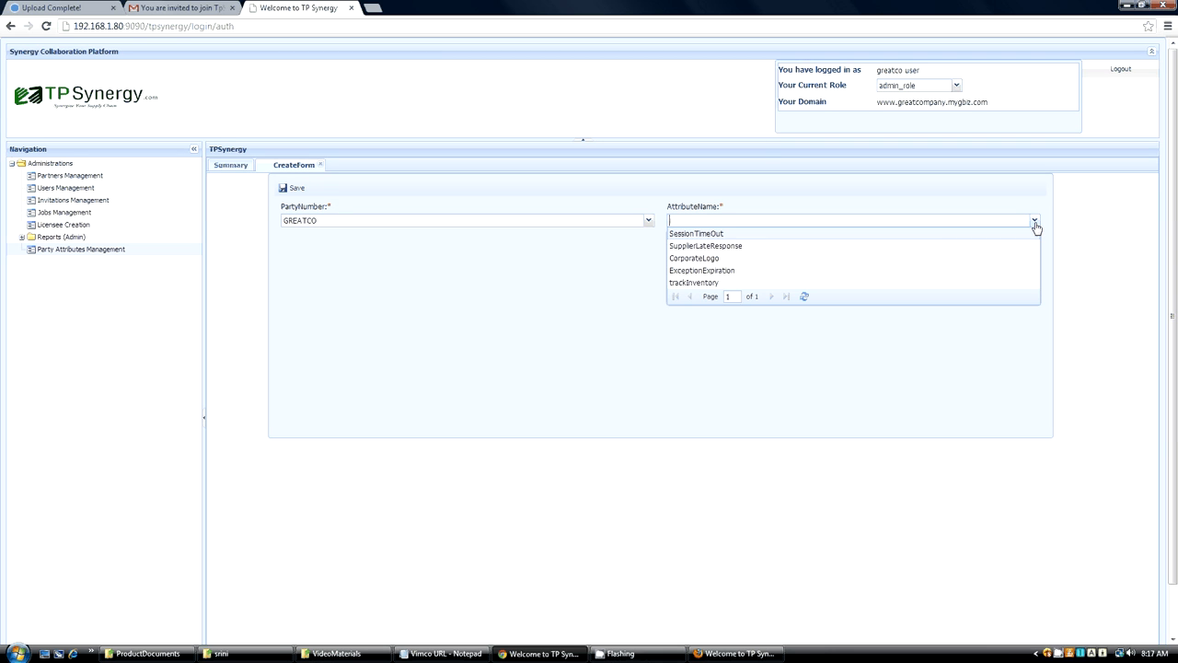
left_click(703, 234)
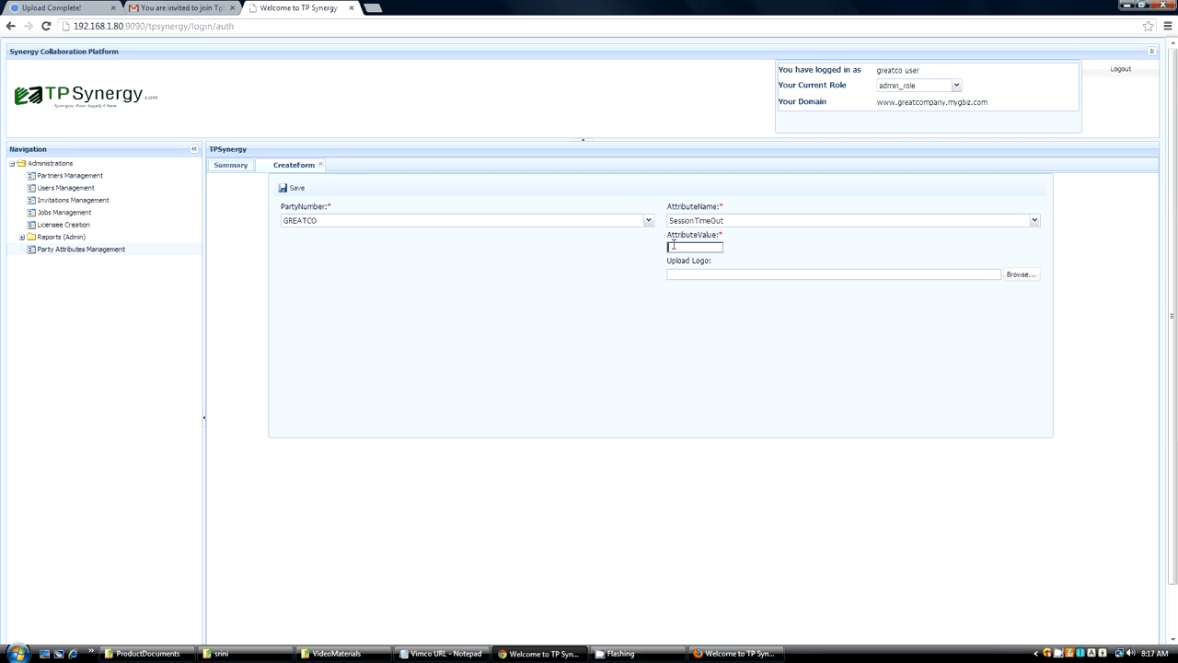
type("30")
left_click(698, 248)
left_click(294, 188)
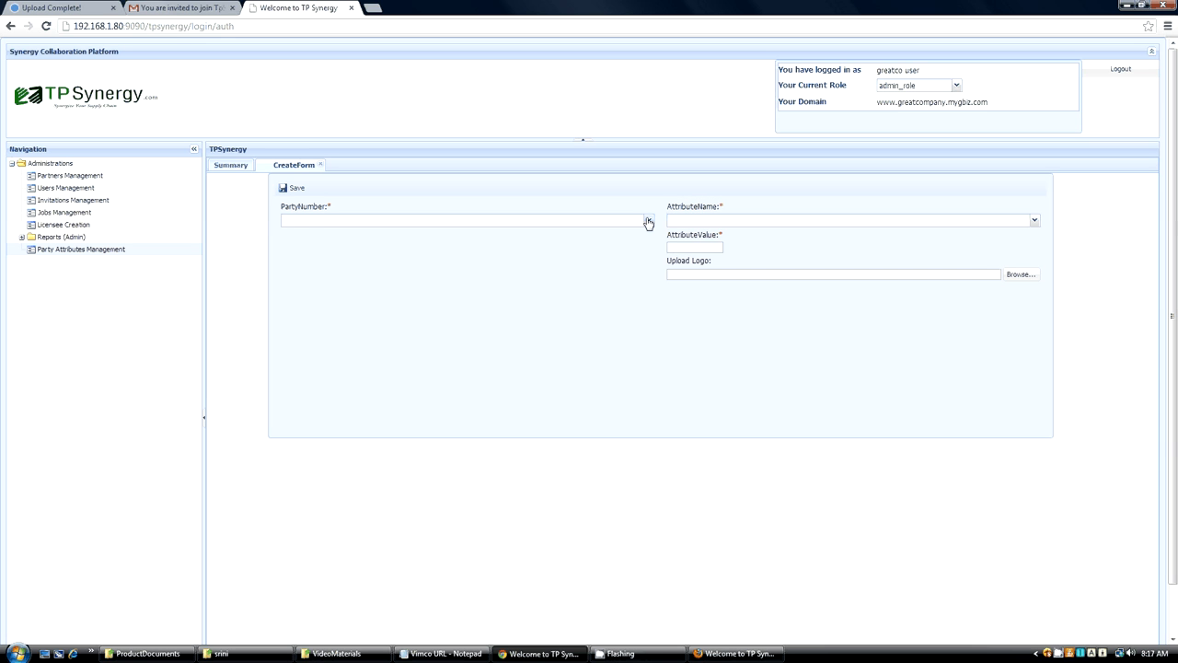
Create a SupplierLateResponse attribute with value 1 for GREATCO and save it.
left_click(648, 222)
left_click(639, 234)
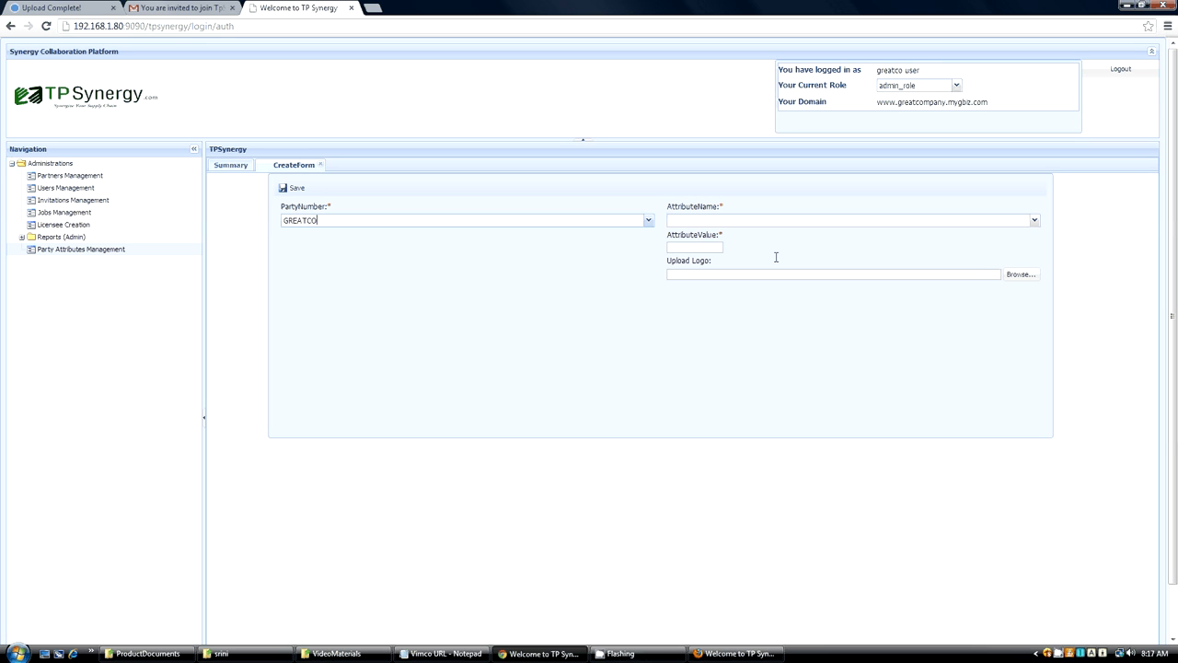
left_click(1031, 220)
left_click(705, 246)
type("1")
left_click(293, 191)
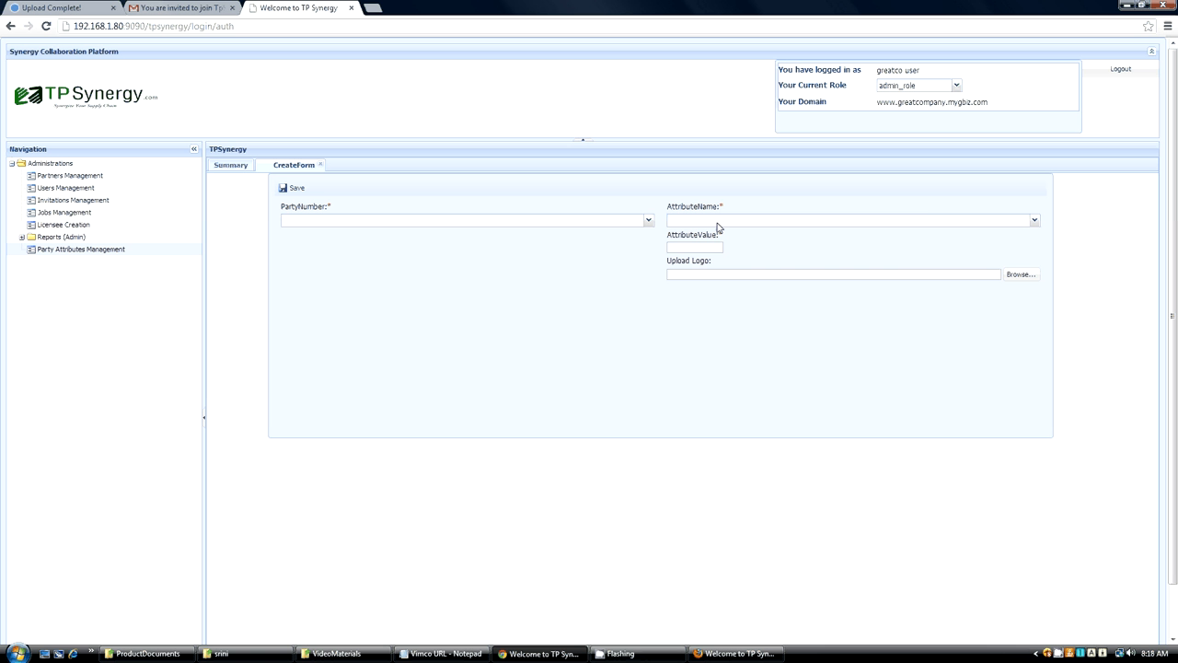
Select CorporateLogo as the next attribute name and try to browse for a logo file.
left_click(1034, 220)
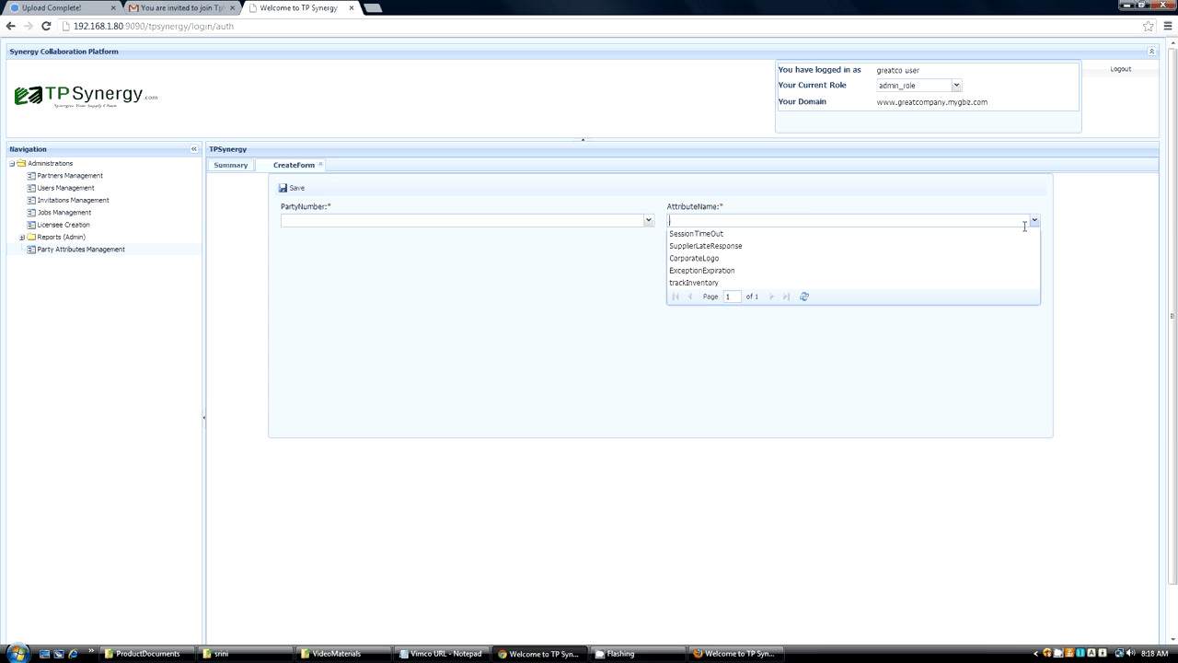
left_click(704, 259)
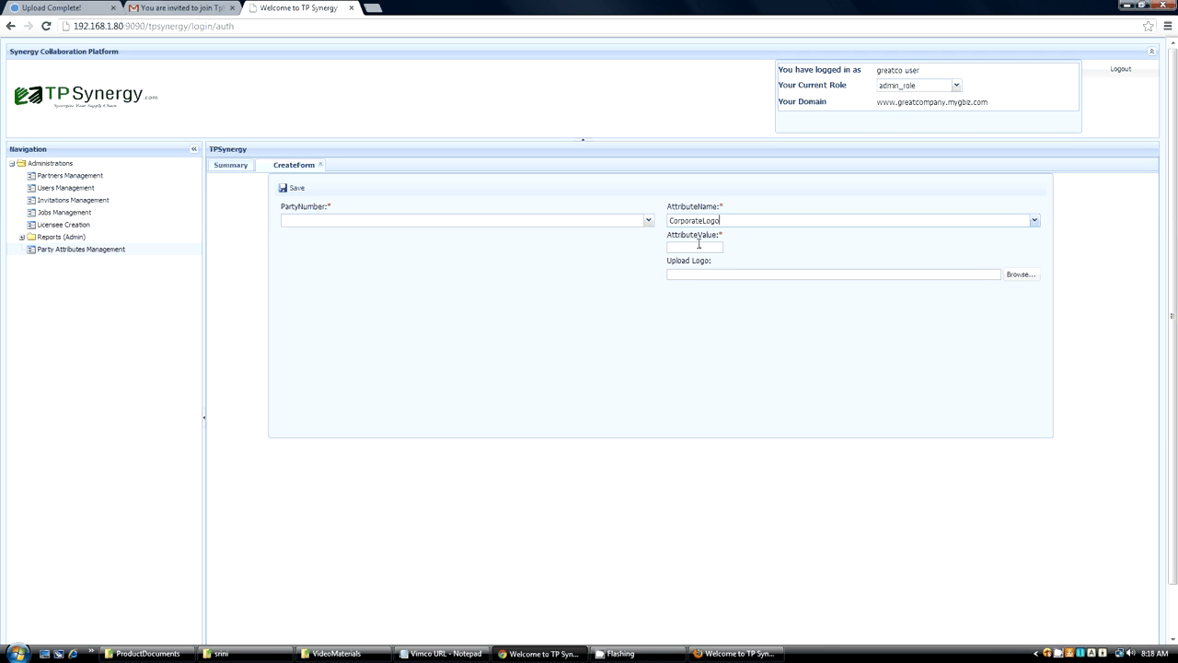
left_click(689, 278)
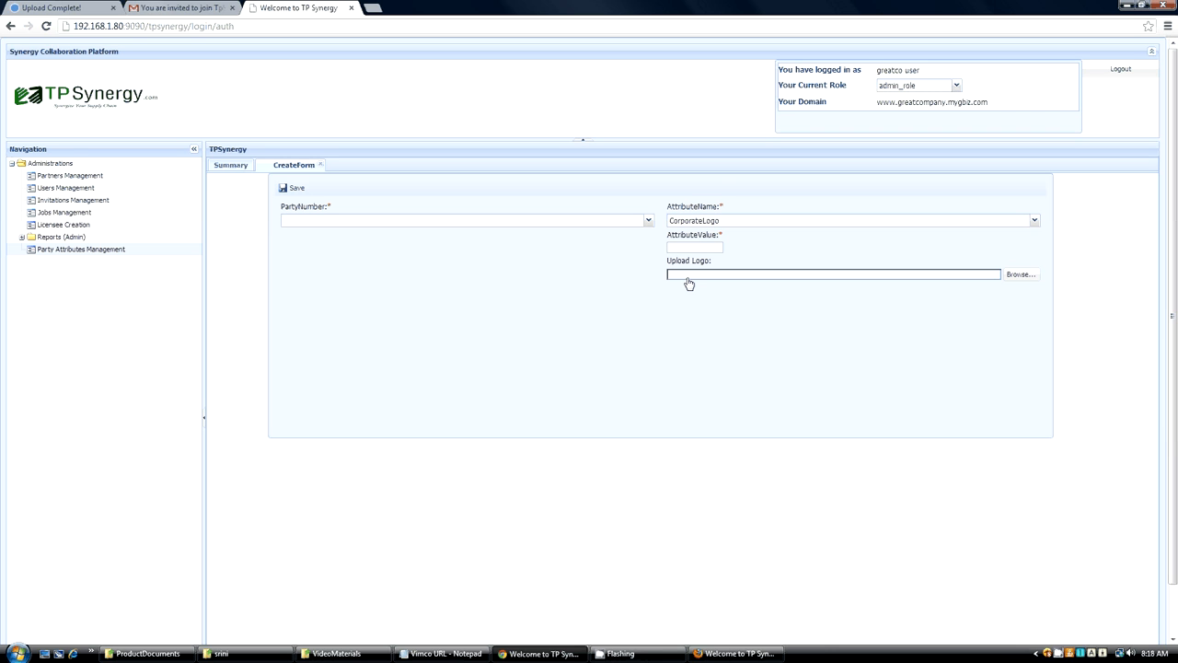
left_click(1021, 275)
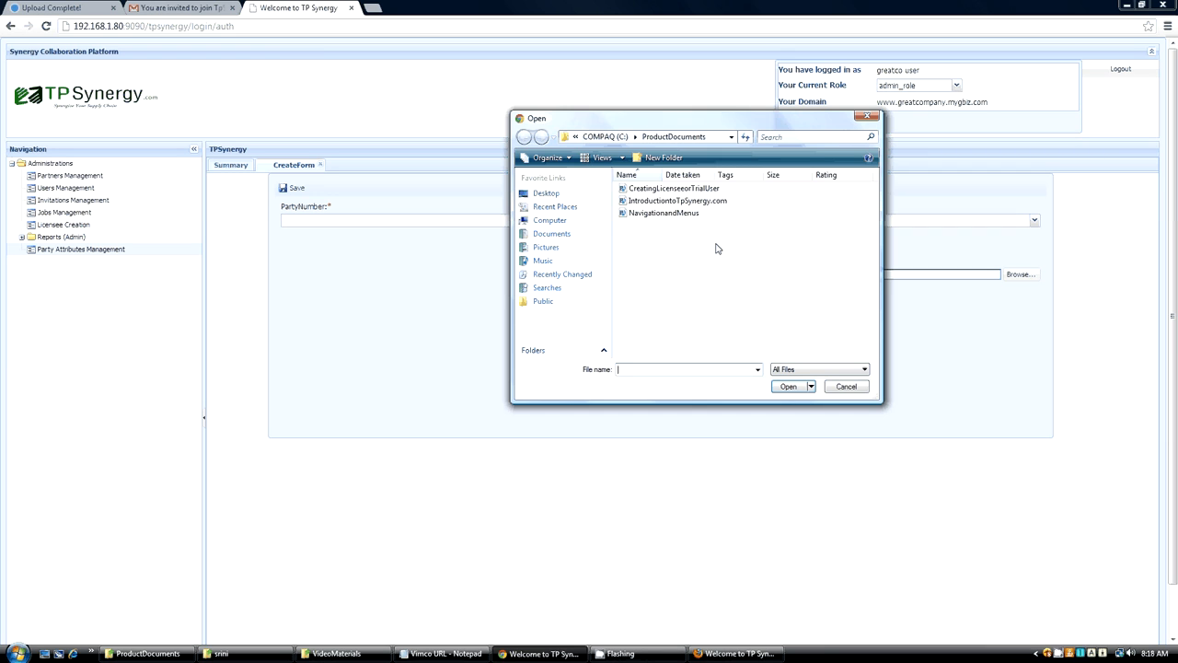
left_click(866, 118)
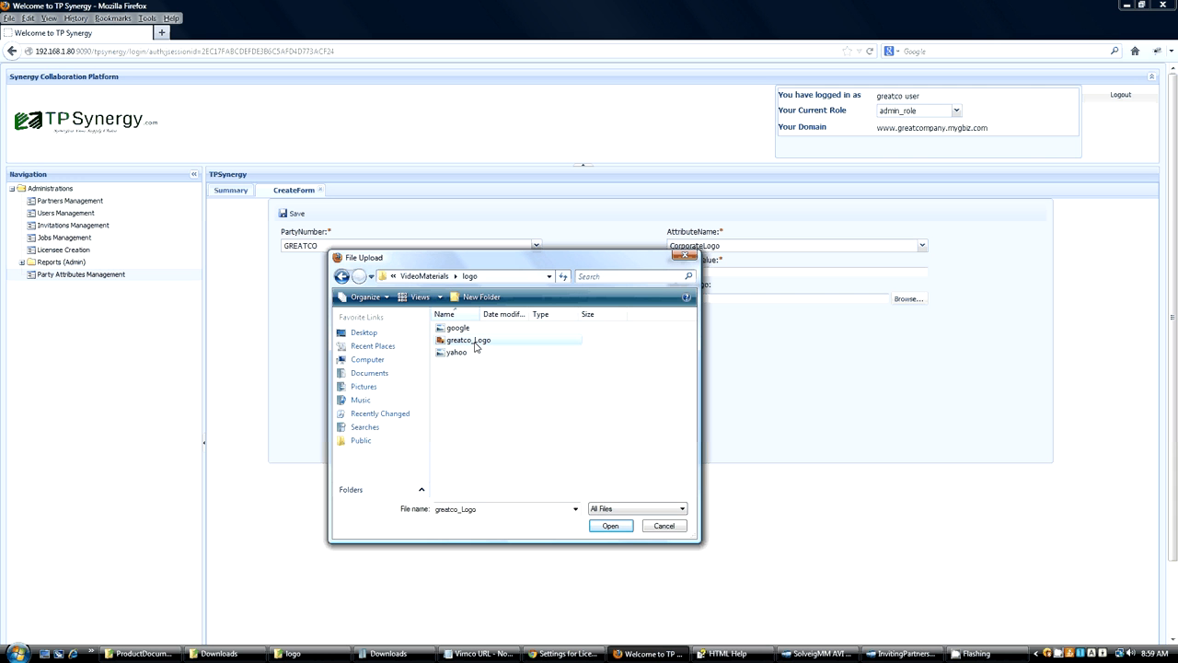
Attach greatco_Logo from the logo folder as GREATCO's CorporateLogo and save the attribute.
left_click(611, 526)
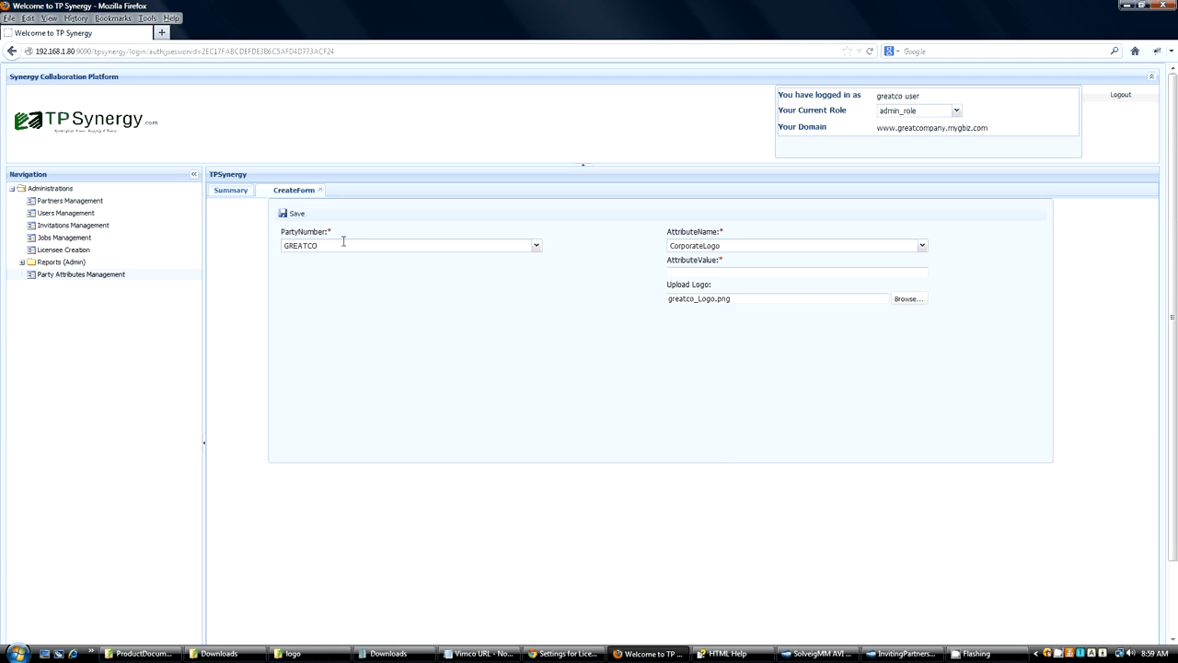
left_click(295, 213)
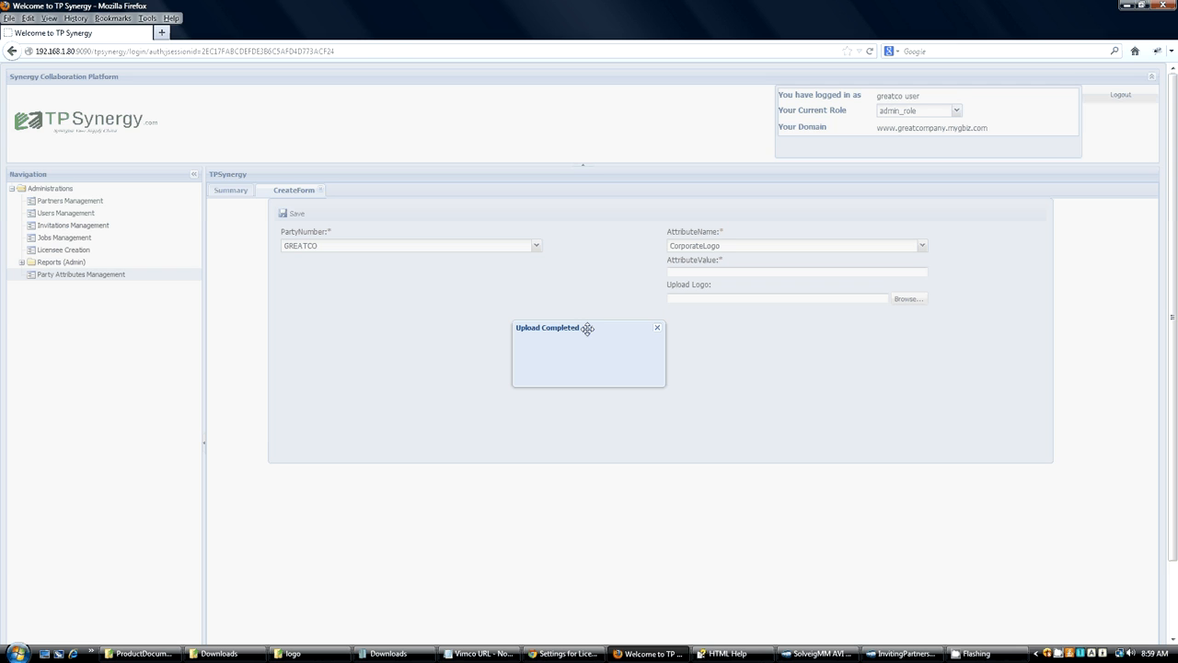
left_click(658, 329)
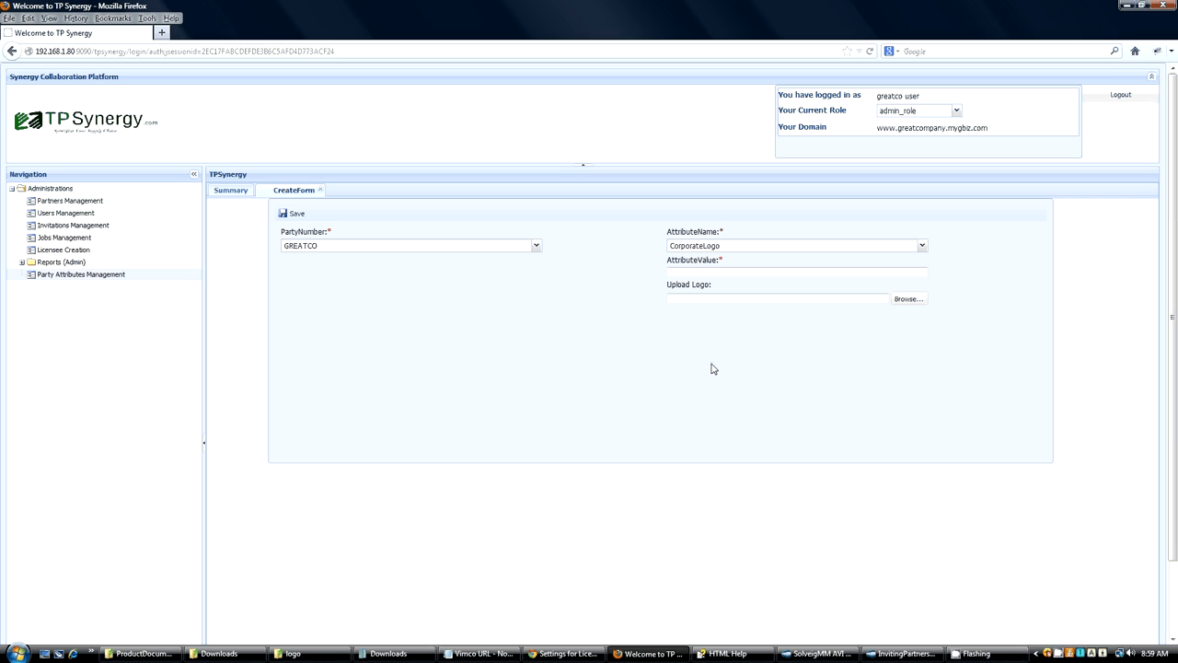
Create an ExceptionExpiration attribute with value 3 for GREATCO and save it.
left_click(922, 247)
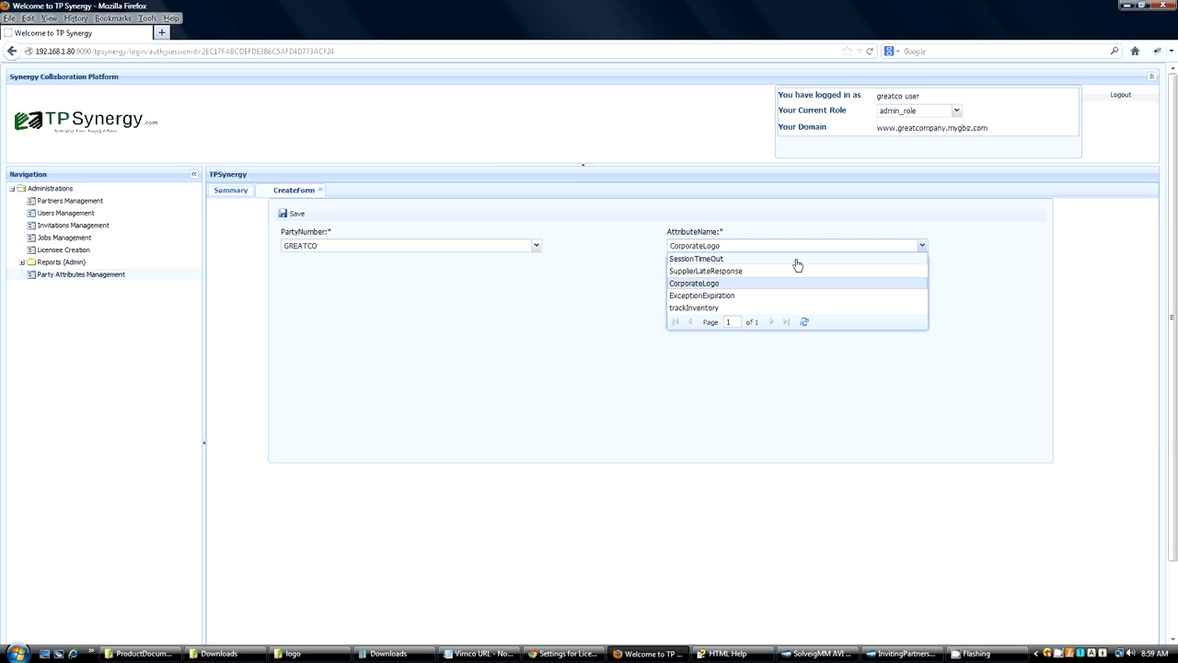
left_click(723, 296)
left_click(682, 272)
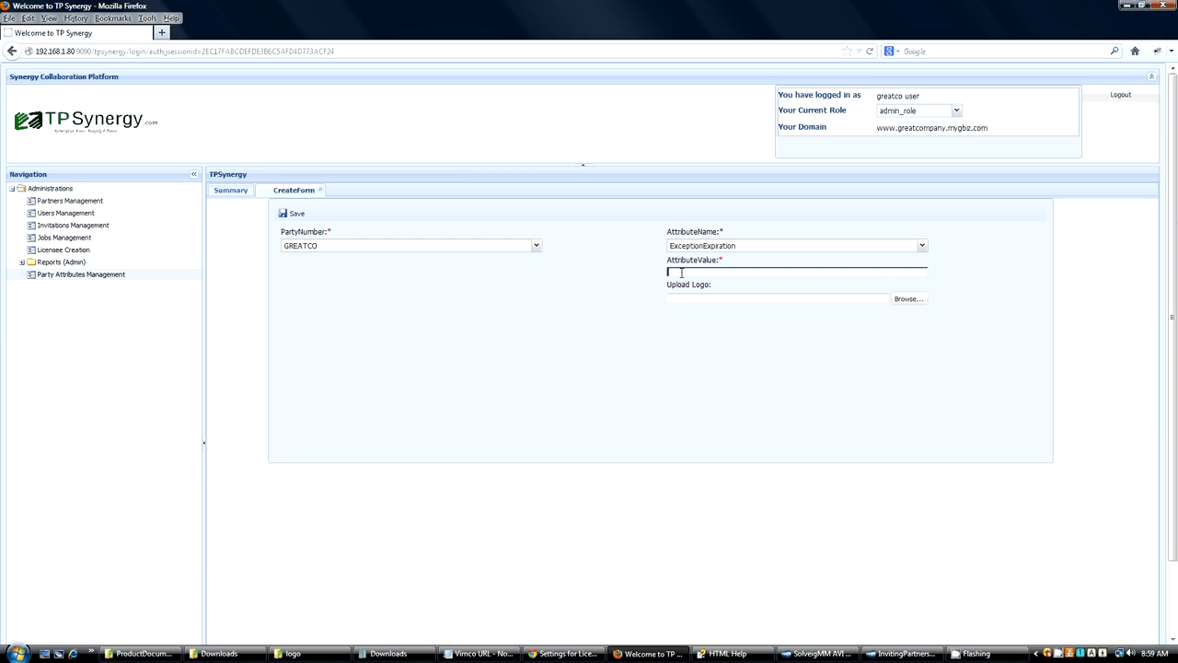
type("3")
left_click(293, 212)
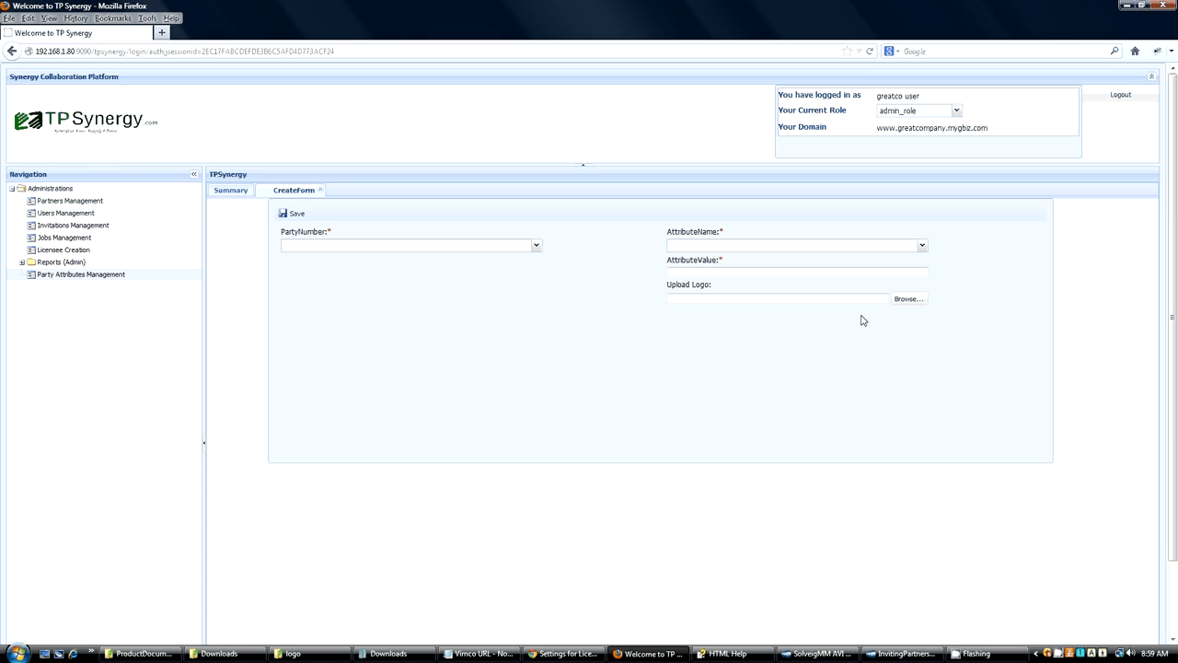
Choose trackInventory as the next attribute name, set its value to Y, and try to save the attribute without a party number.
left_click(923, 247)
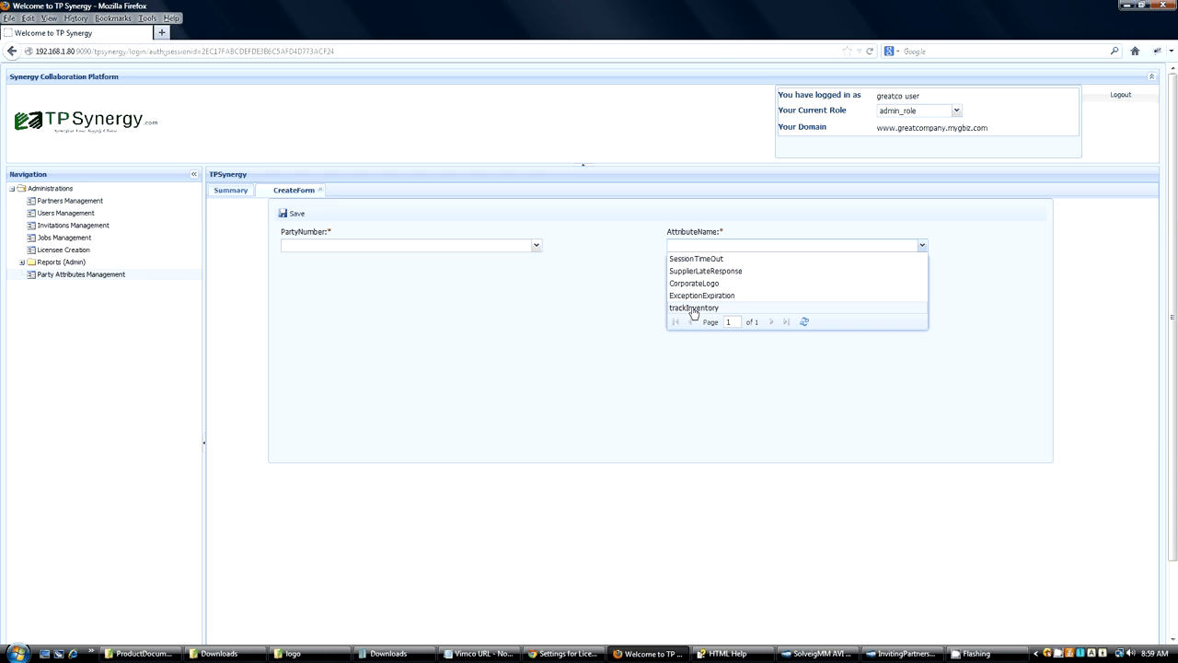
left_click(694, 309)
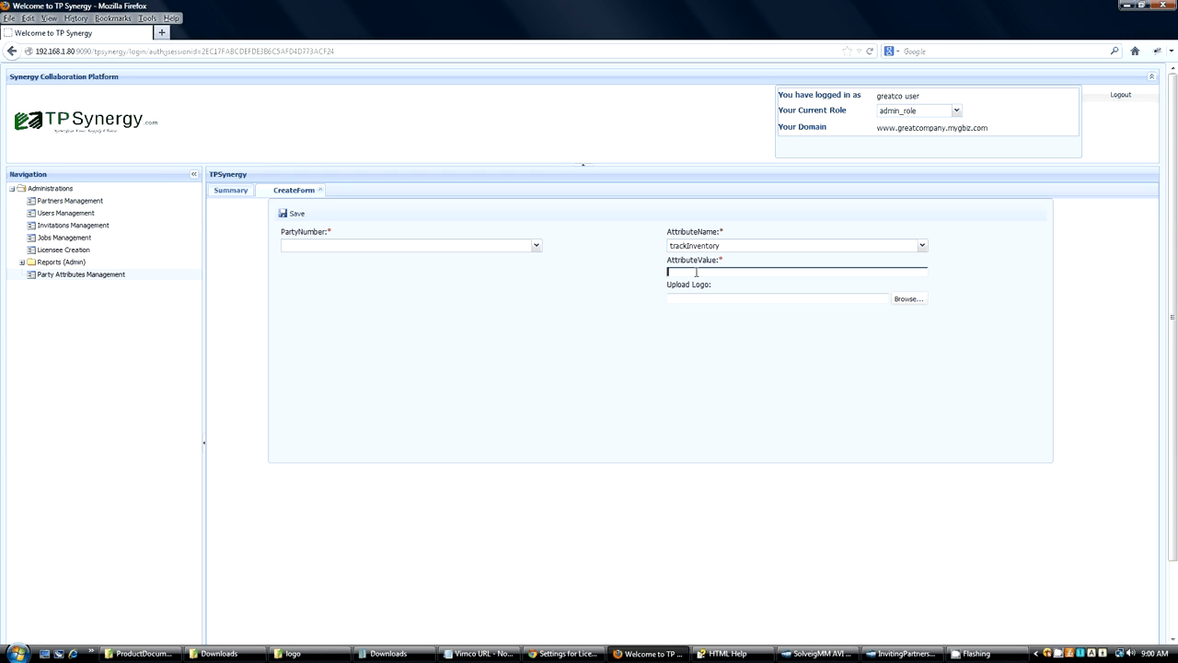
type("Y")
left_click(815, 308)
left_click(293, 215)
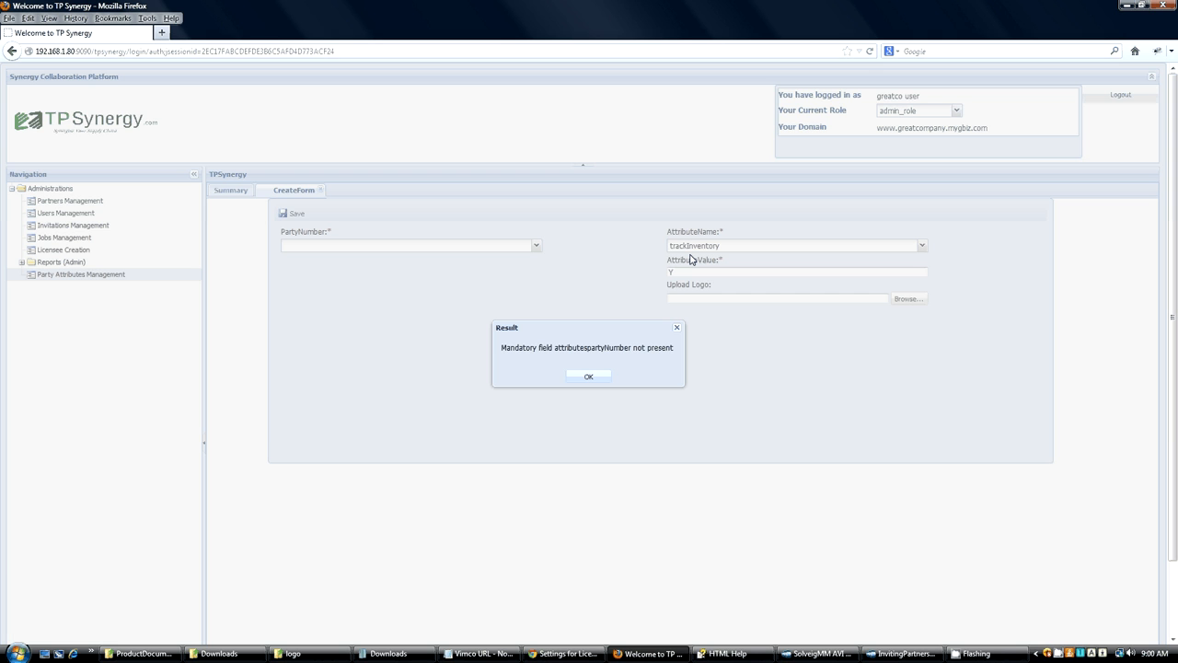
left_click(588, 376)
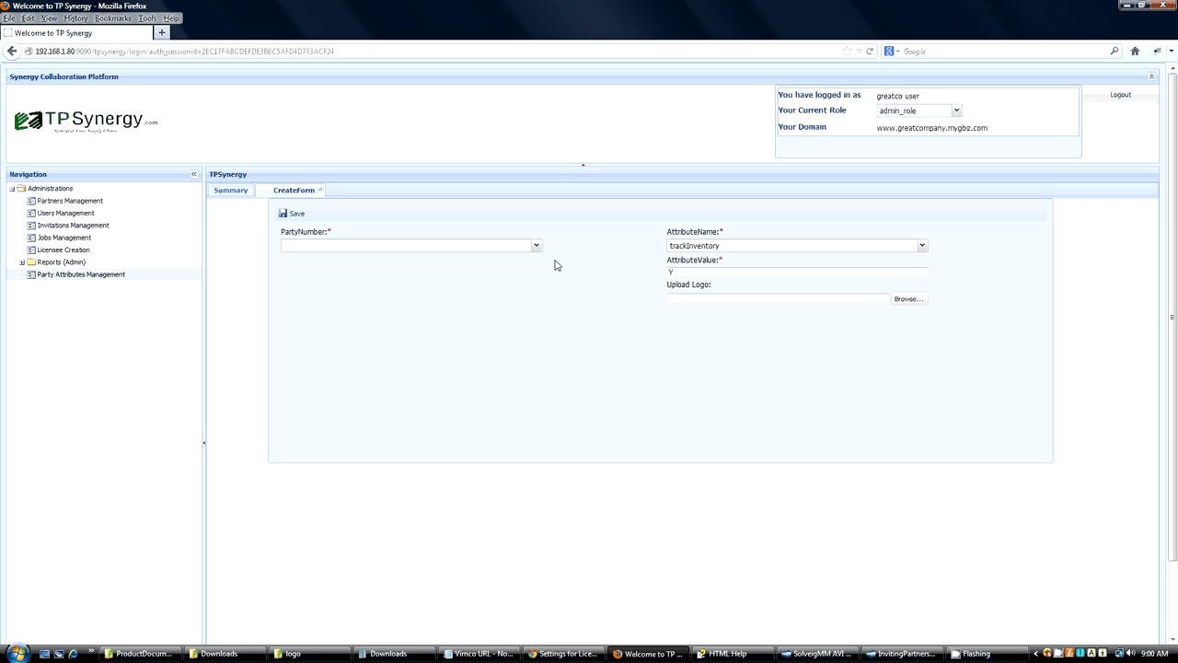
Assign the trackInventory attribute to party number GREATCO and save it.
left_click(535, 247)
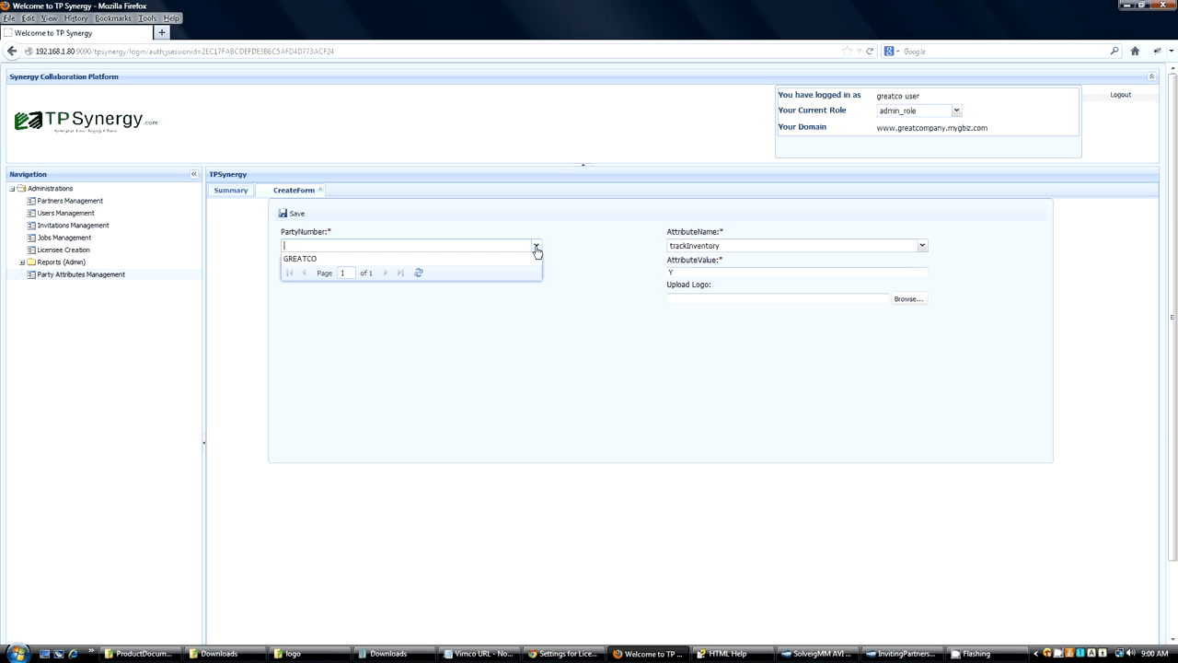
left_click(342, 257)
left_click(295, 213)
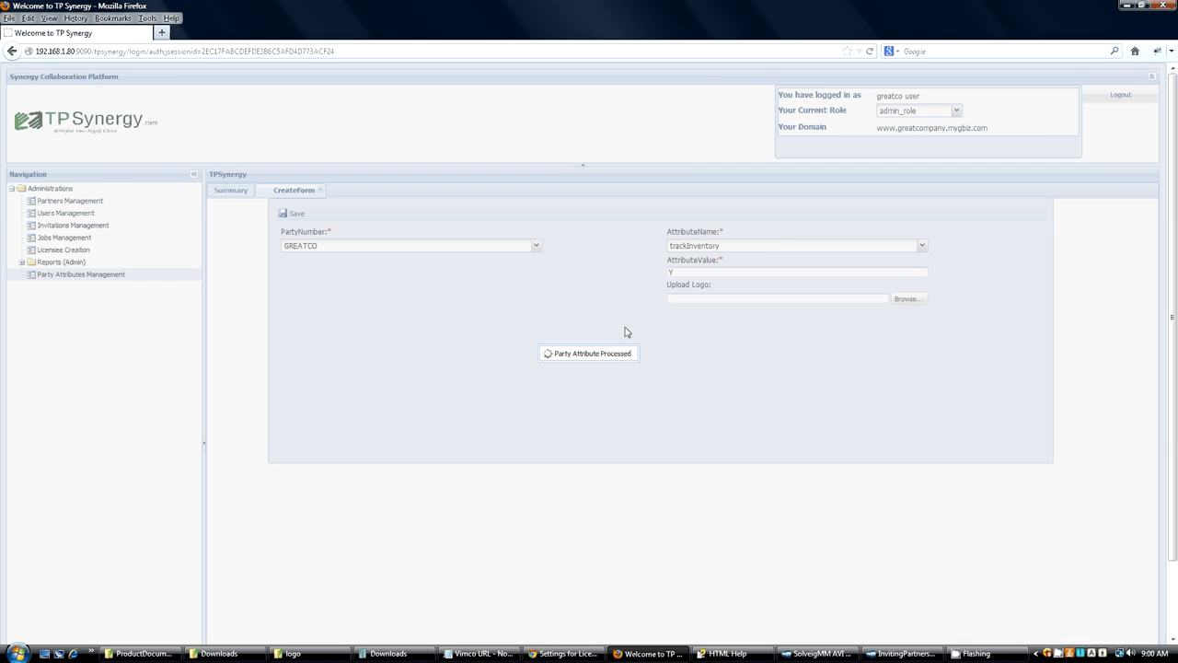